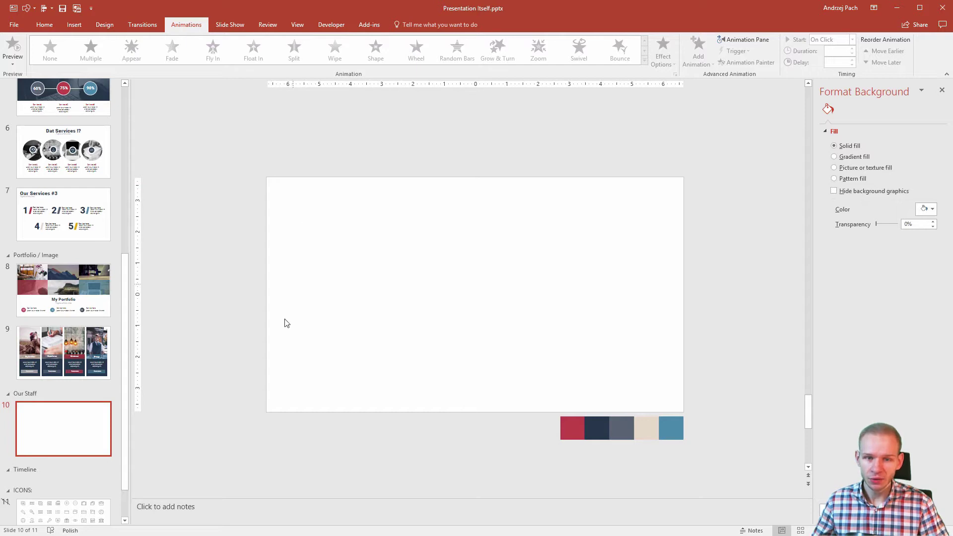
Step: Drag Person 2.jpg through Person 5.jpg from the Pictures folder onto blank slide 10
click(72, 334)
click(64, 430)
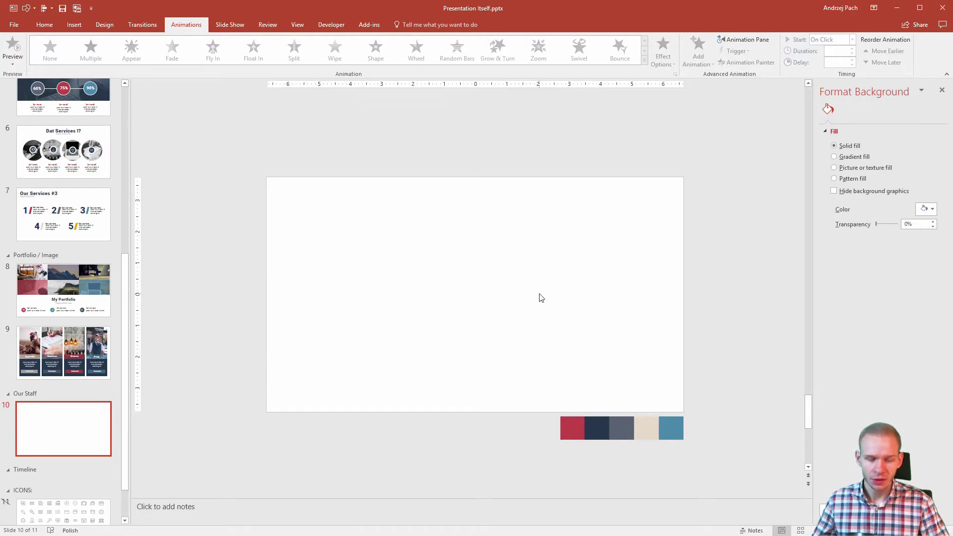
key(alt+Tab)
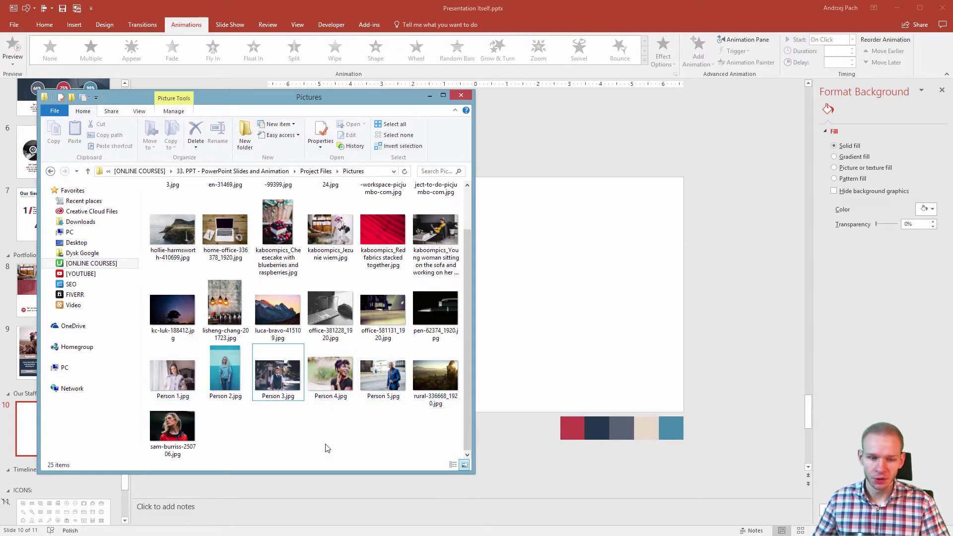
click(232, 380)
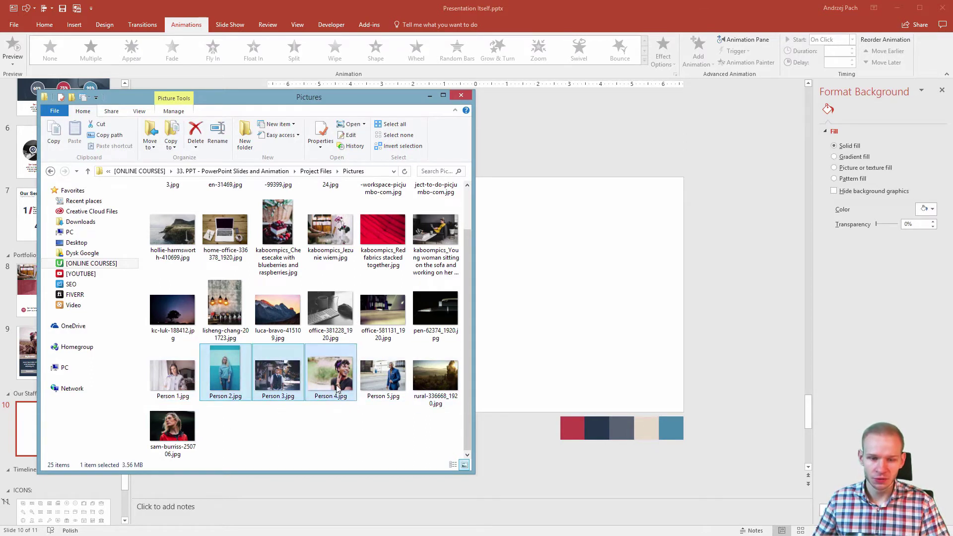
shift+click(383, 377)
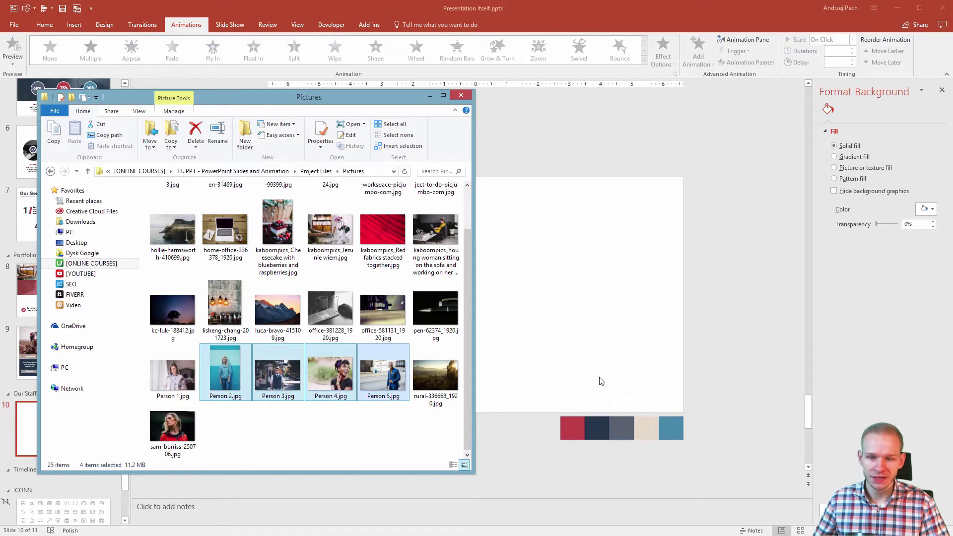
drag(599, 385, 590, 379)
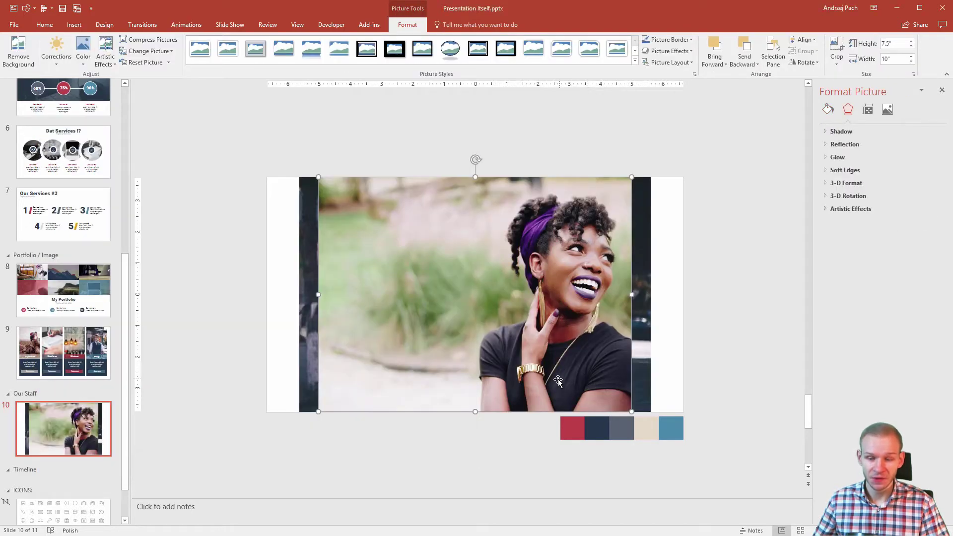
Step: Show rulers and guides on the staff slide and nudge the horizontal guide slightly lower
mouse_move(427, 268)
mouse_down()
mouse_move(660, 241)
mouse_move(402, 259)
mouse_move(413, 268)
mouse_up()
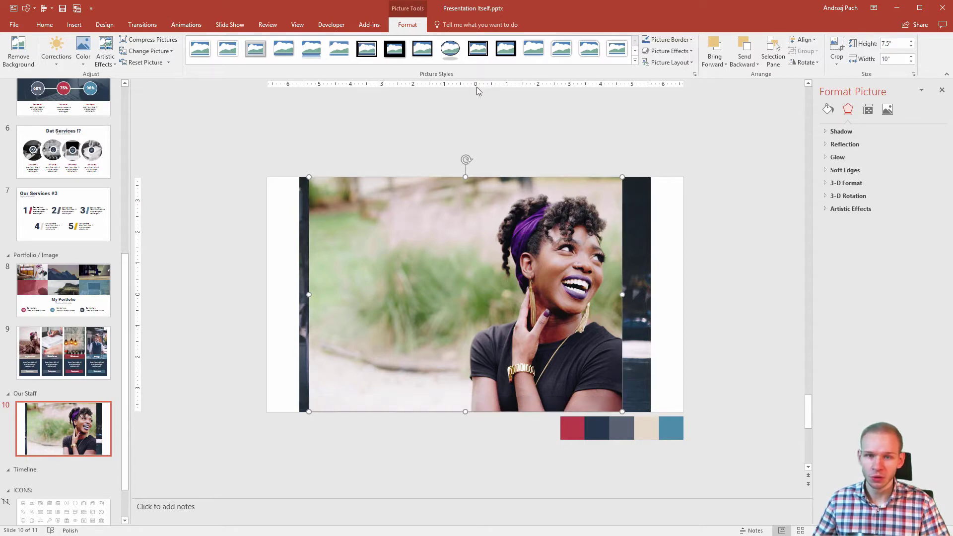
key(alt+w)
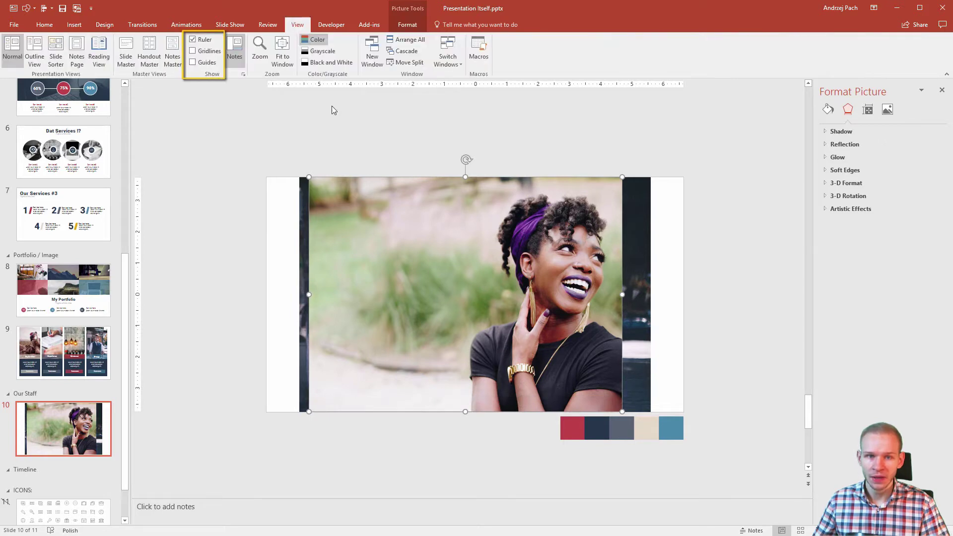
click(193, 40)
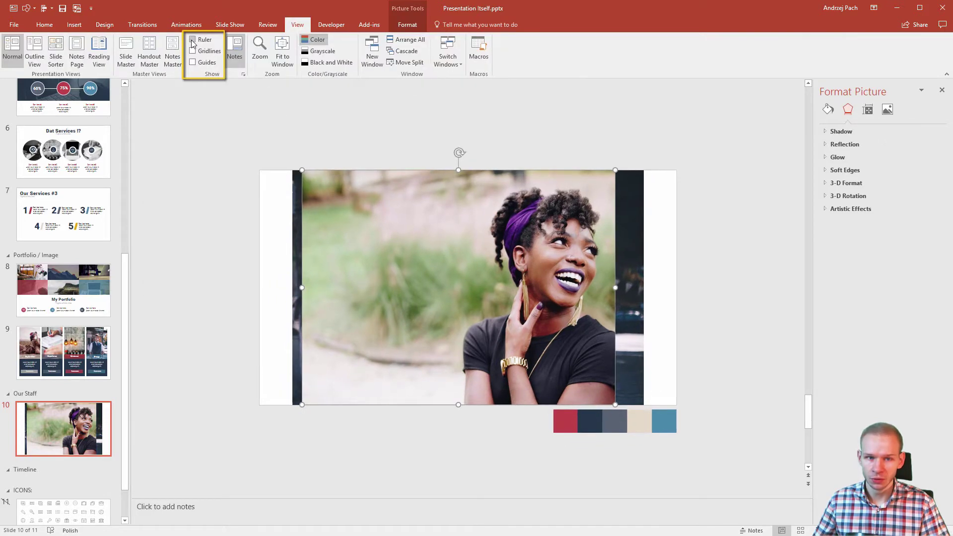
click(193, 41)
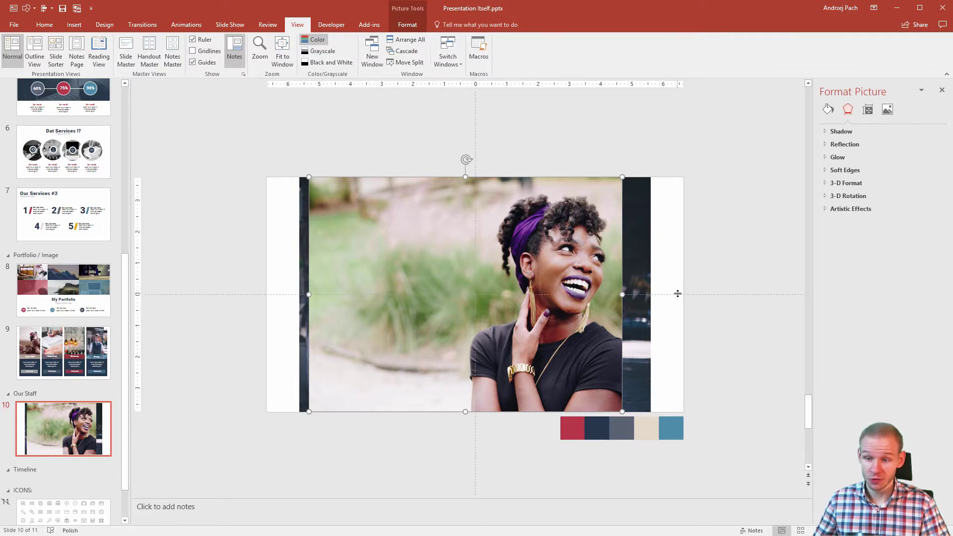
mouse_move(678, 294)
mouse_down()
mouse_move(666, 232)
mouse_move(678, 297)
mouse_up()
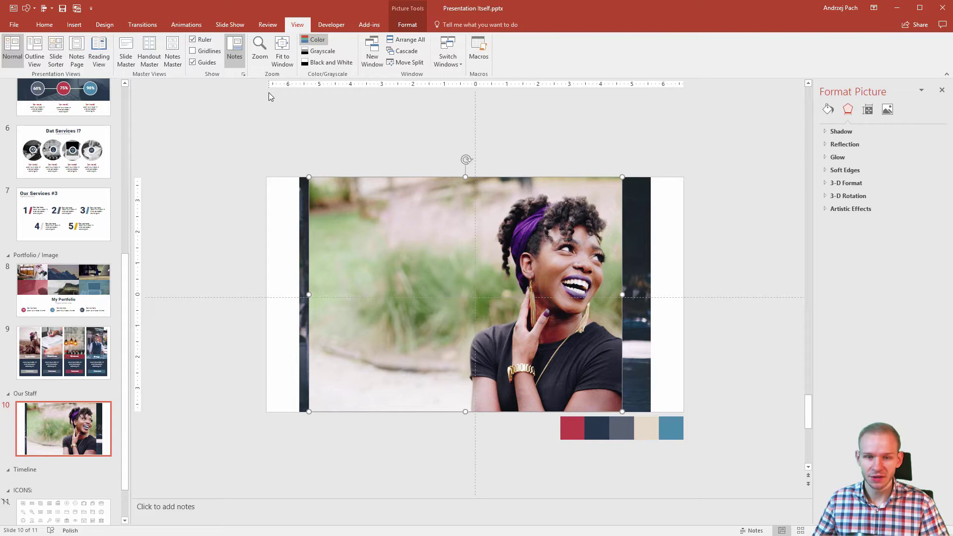
Step: Select all four stacked photos and clear the Width box for a new value
click(323, 105)
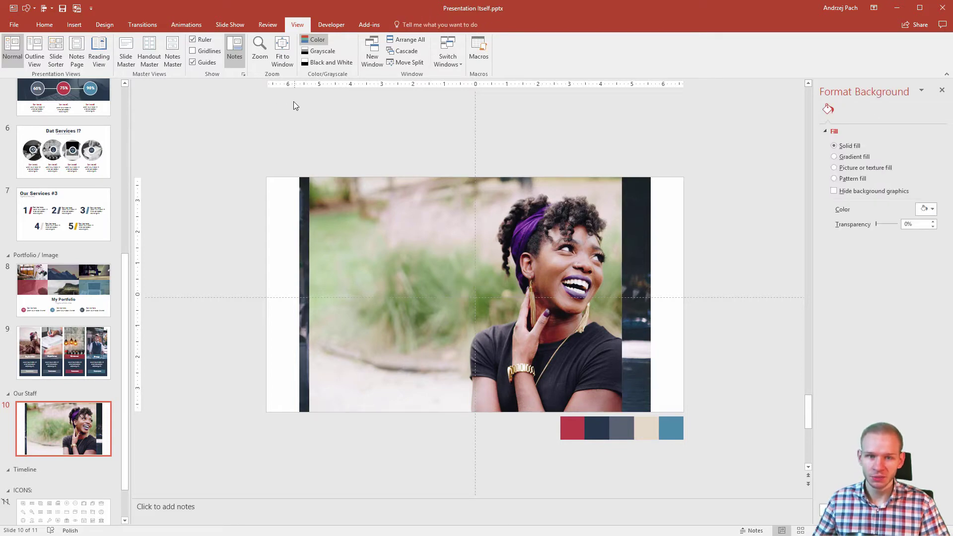
drag(256, 136, 702, 415)
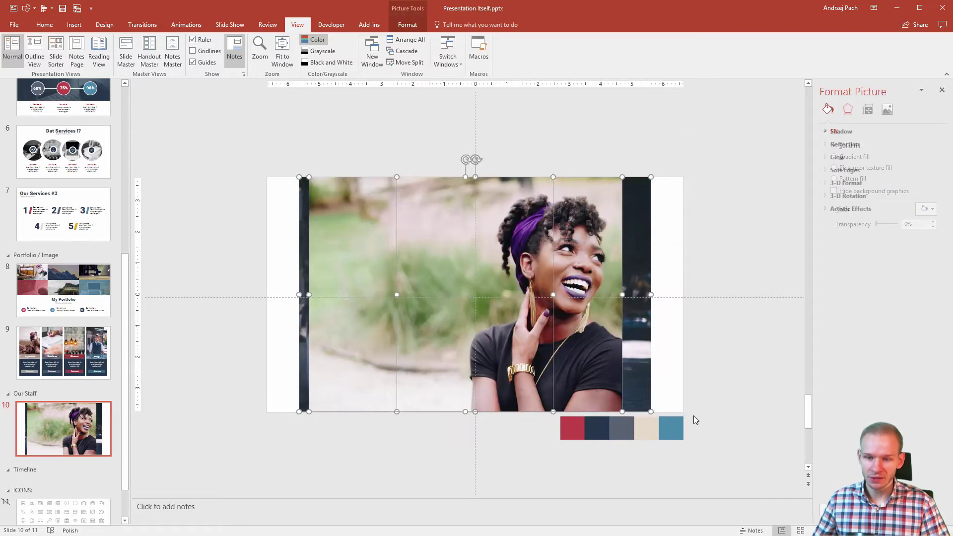
click(407, 25)
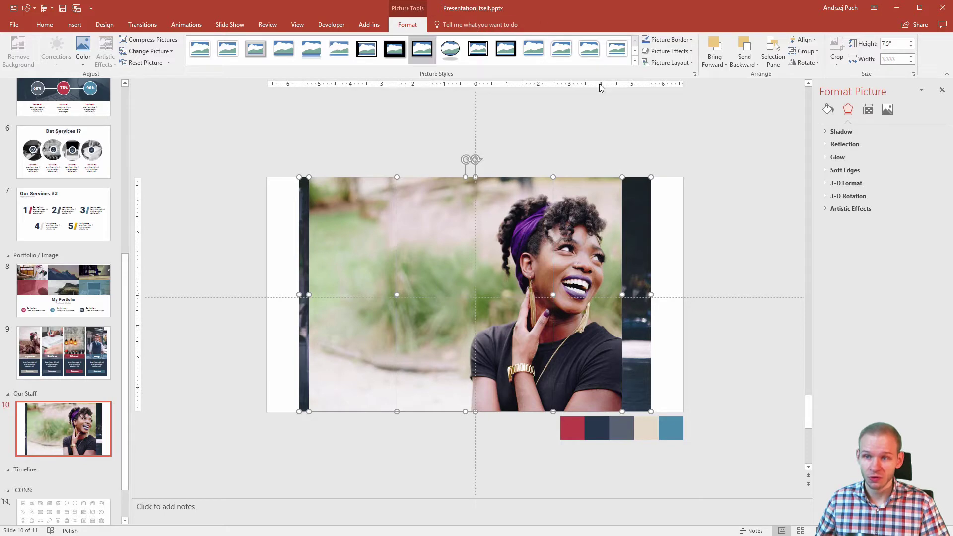
key(BackSpace)
key(BackSpace)
key(BackSpace)
key(BackSpace)
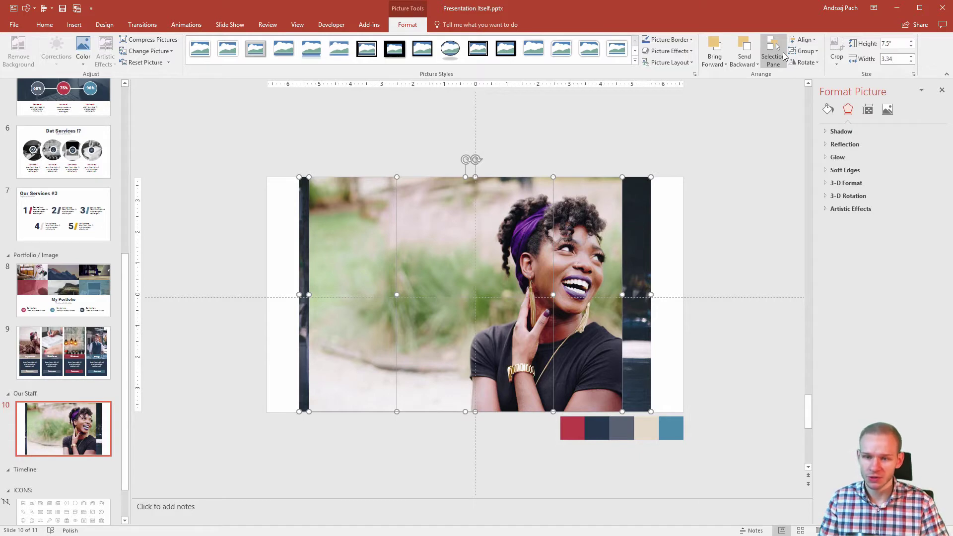
Step: Apply the 3.34-inch width to the photos and move them to the slide's right half
text(.34)
key(Return)
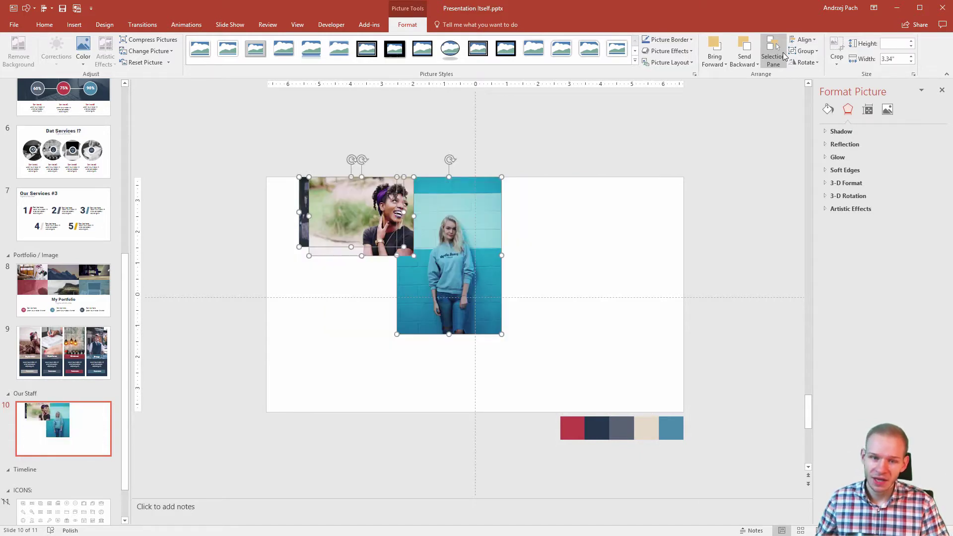
drag(459, 253, 641, 270)
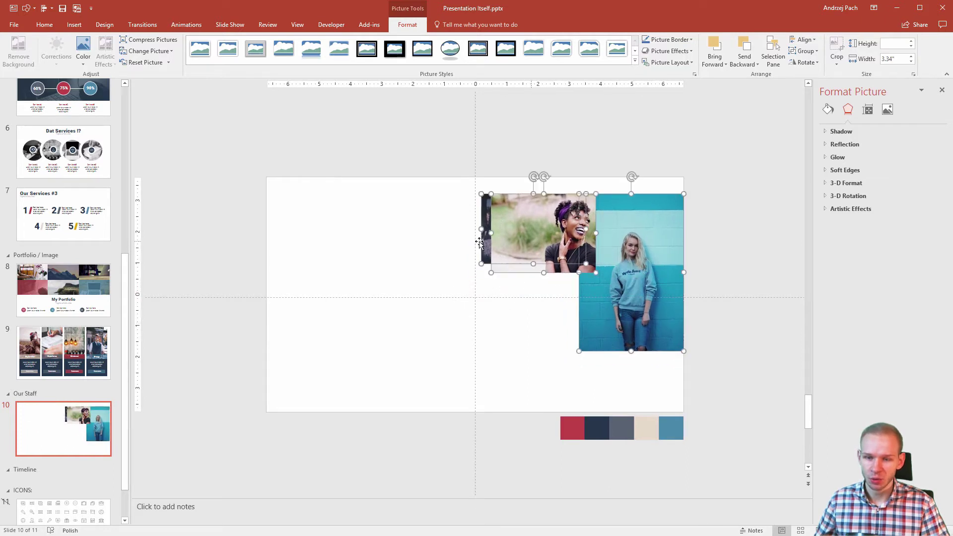
click(522, 327)
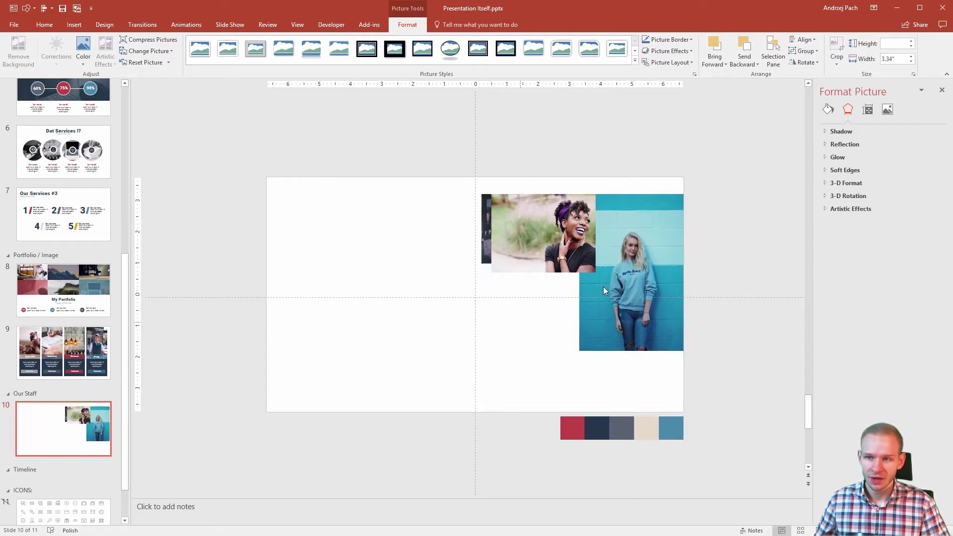
Step: Arrange the four photos edge to edge in a top-aligned row starting at the top-left corner
drag(542, 236, 438, 211)
drag(514, 208, 508, 192)
mouse_move(589, 230)
mouse_down()
mouse_move(609, 210)
mouse_move(593, 212)
mouse_up()
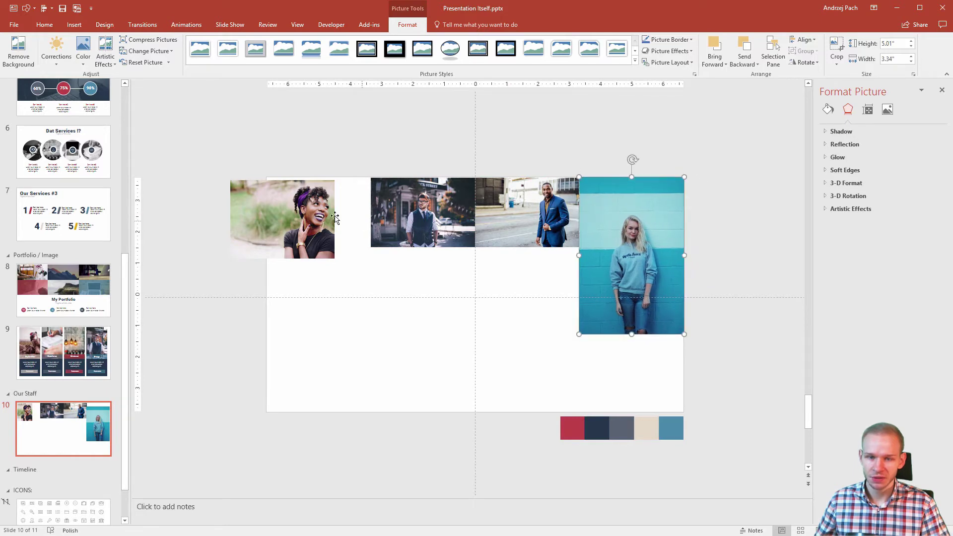
drag(302, 210, 337, 207)
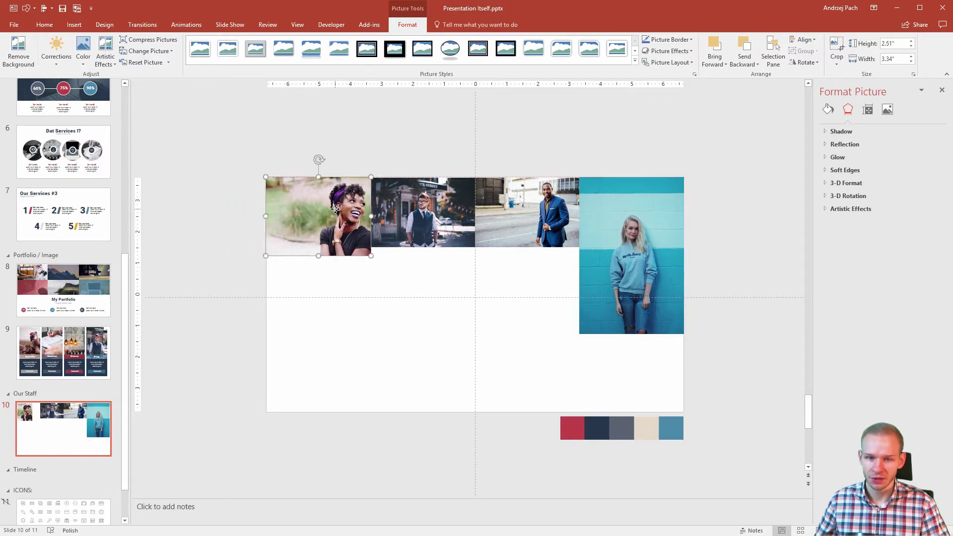
click(285, 268)
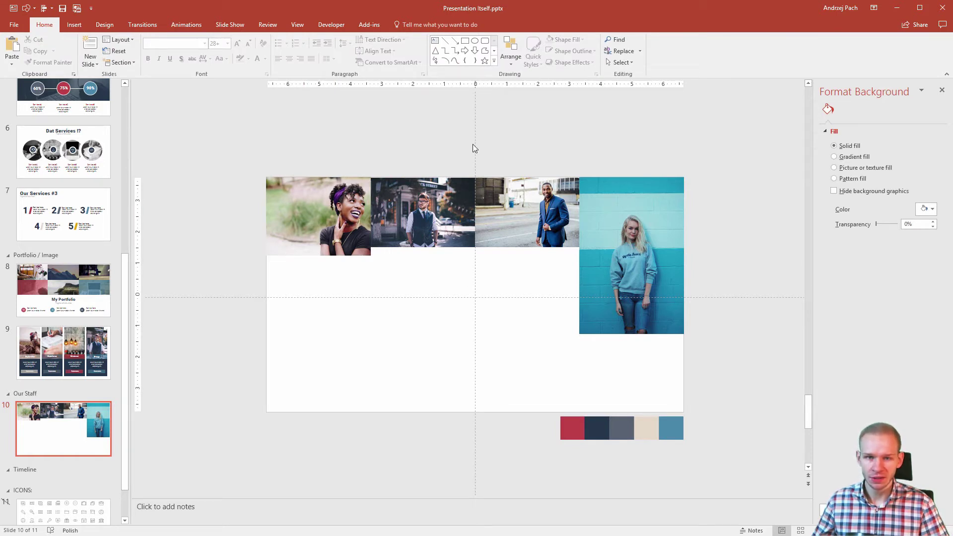
Step: Hide the guides and crop the turquoise woman's photo to full slide height, enlarging her image
click(298, 25)
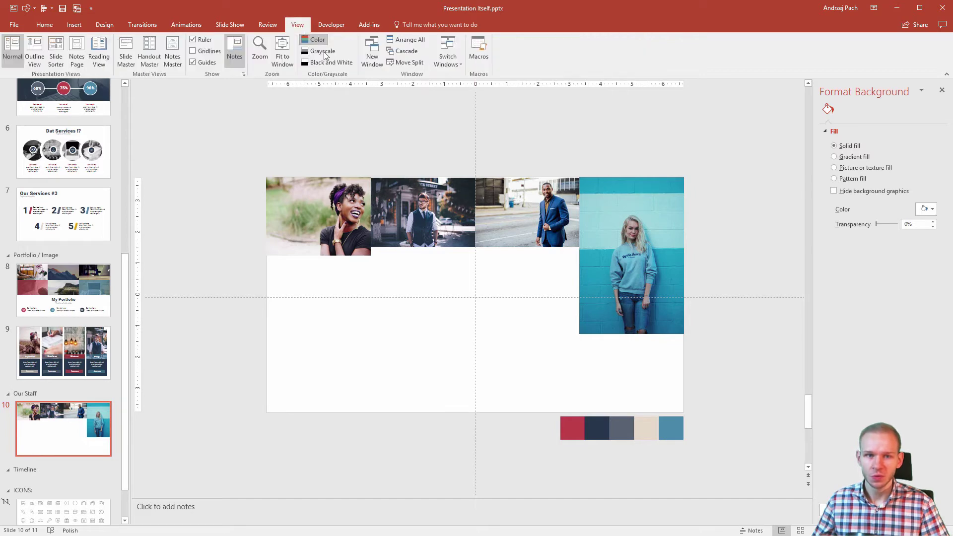
click(193, 62)
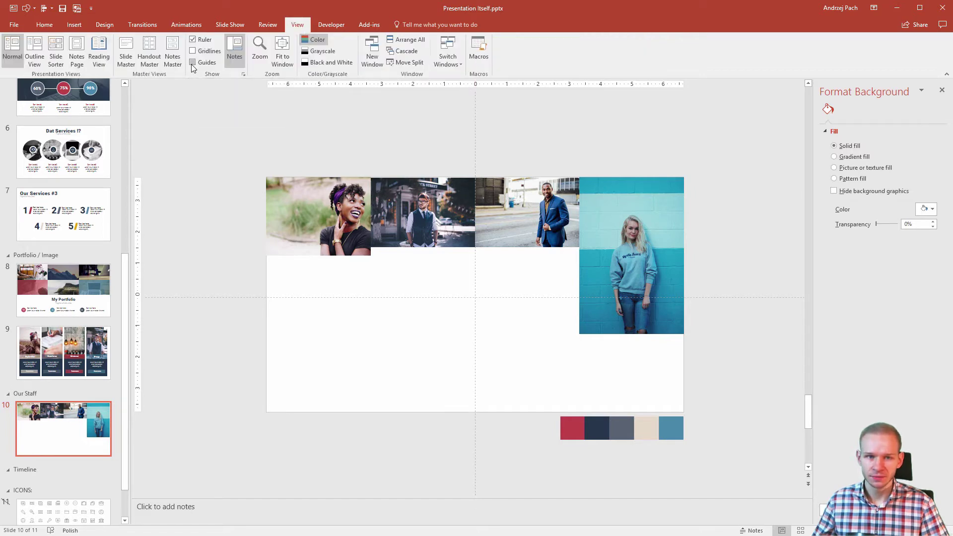
click(610, 223)
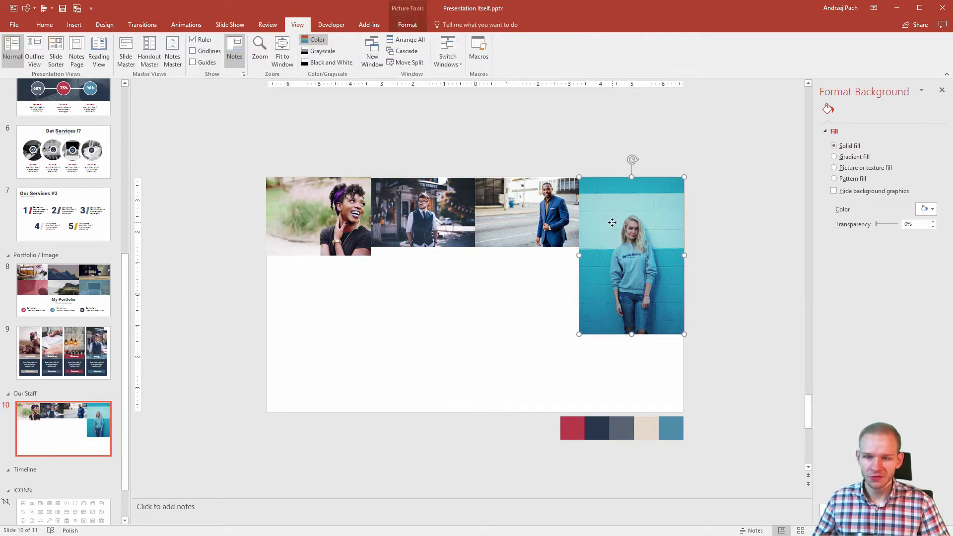
click(406, 24)
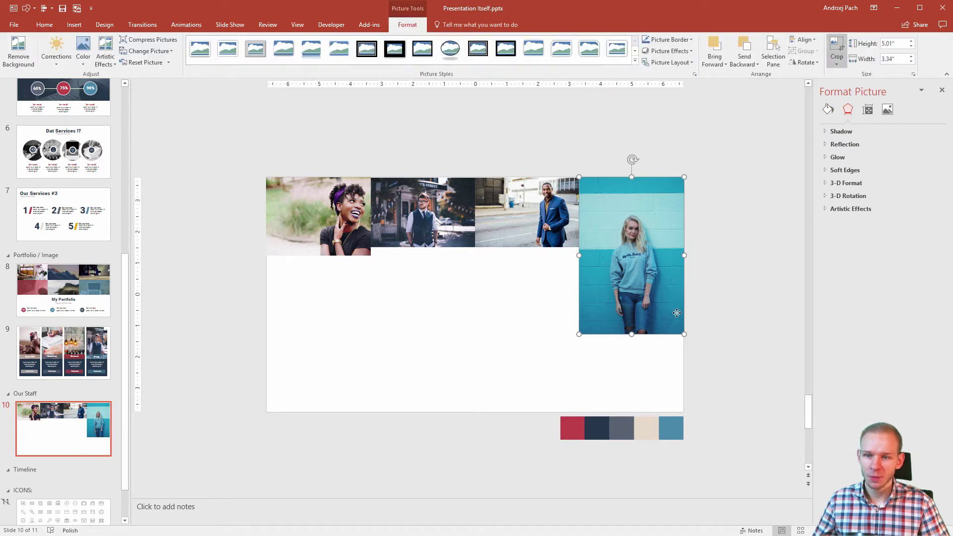
drag(631, 334, 622, 412)
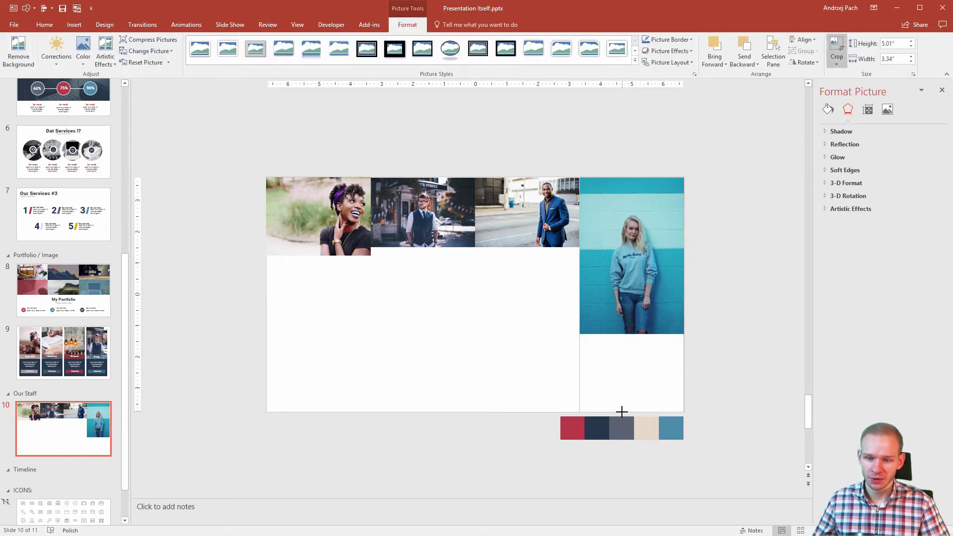
drag(684, 335, 762, 454)
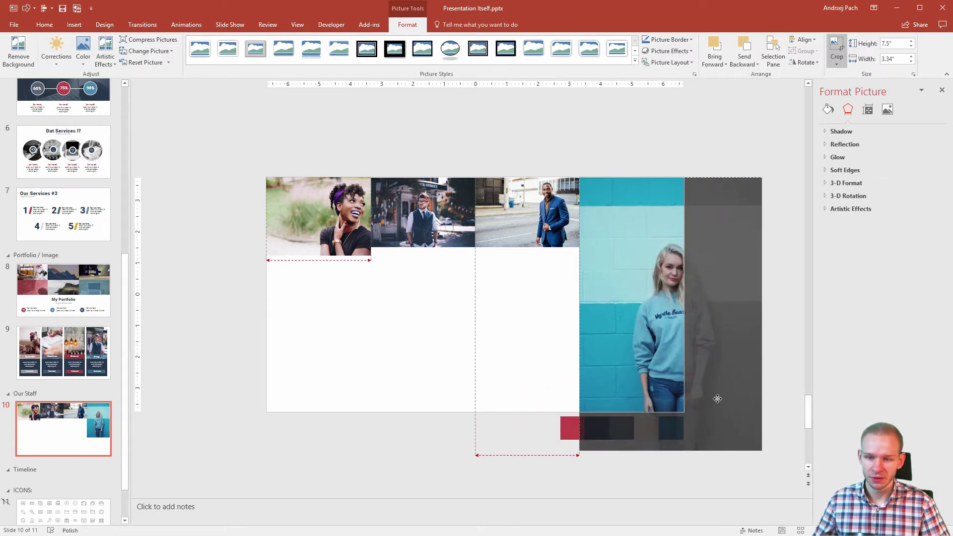
drag(620, 334, 591, 297)
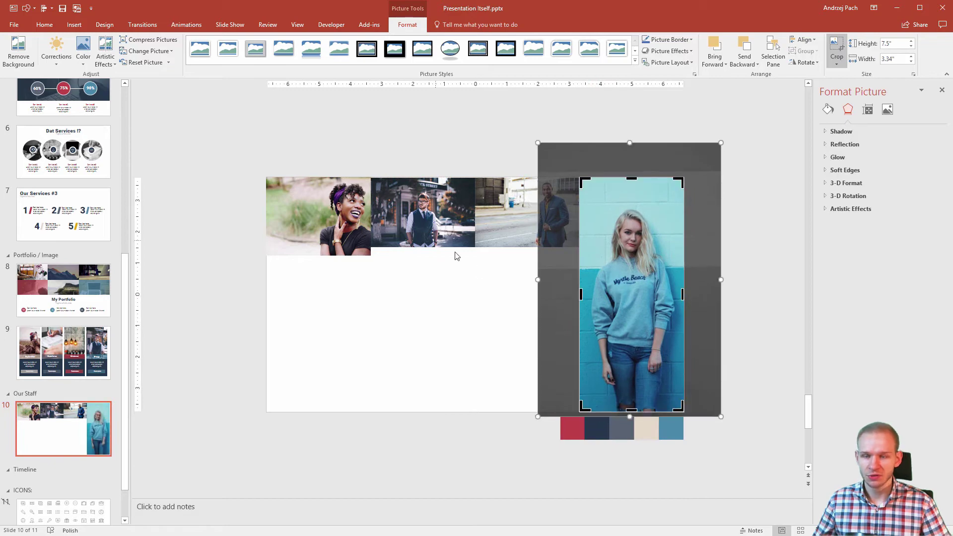
key(Escape)
Step: Extend the blue-suit man's photo crop to the slide bottom and reframe him to fill it
click(506, 235)
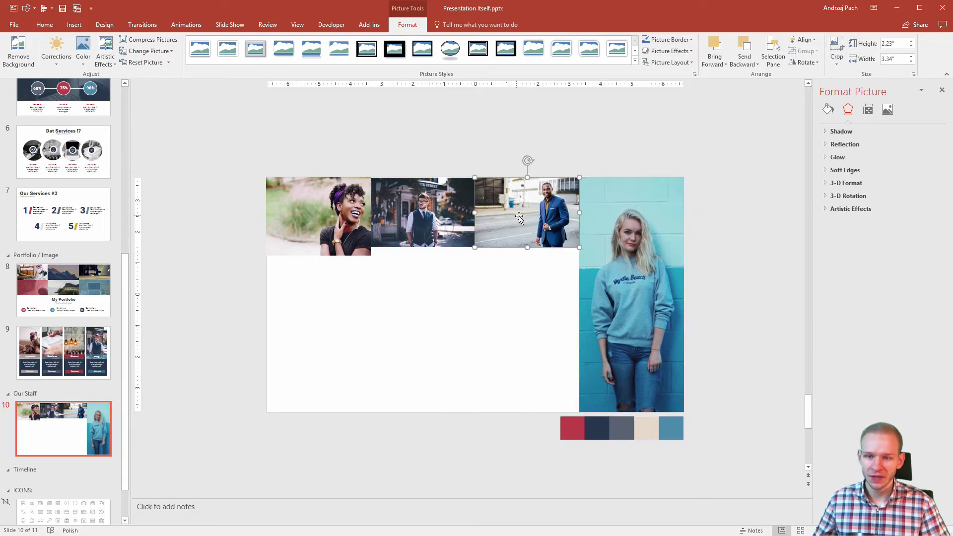
click(836, 47)
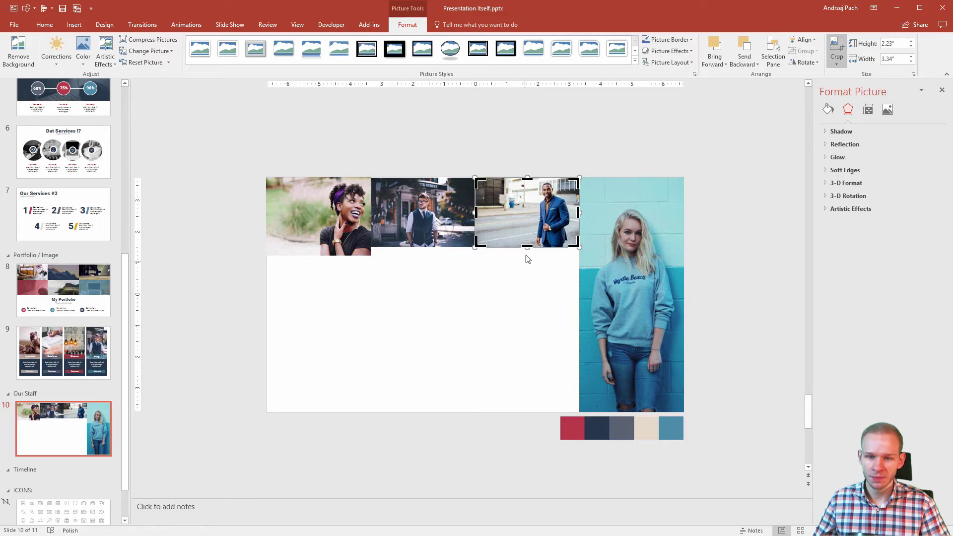
drag(527, 248, 512, 411)
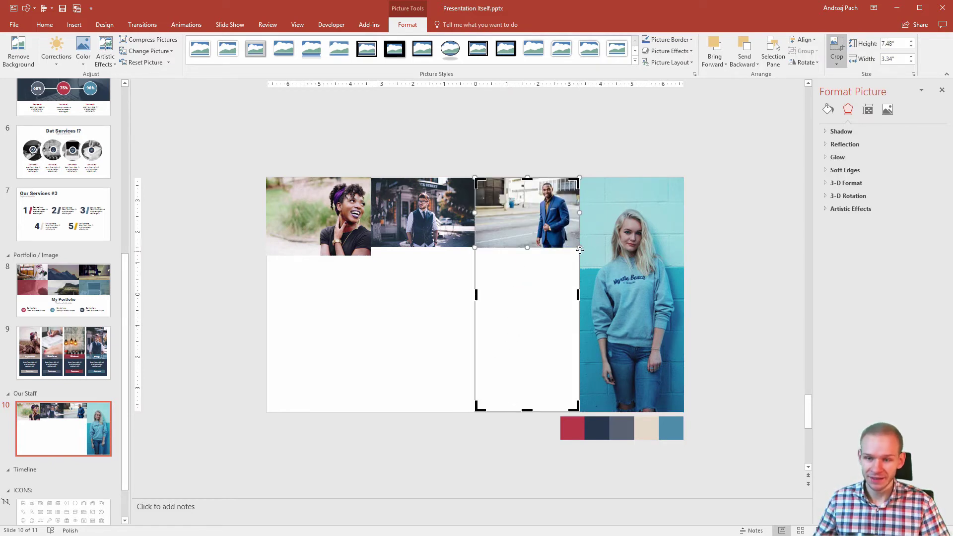
drag(579, 247, 777, 404)
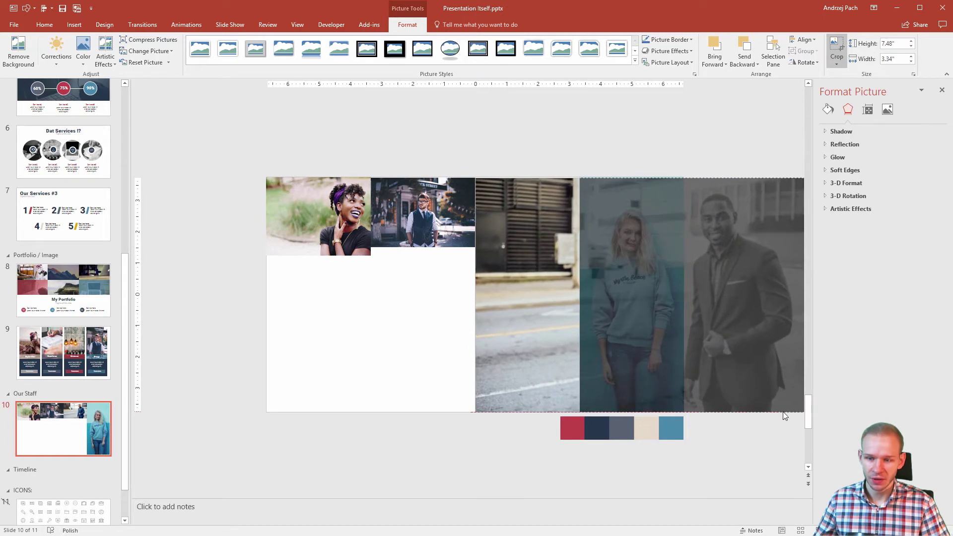
drag(781, 348, 579, 348)
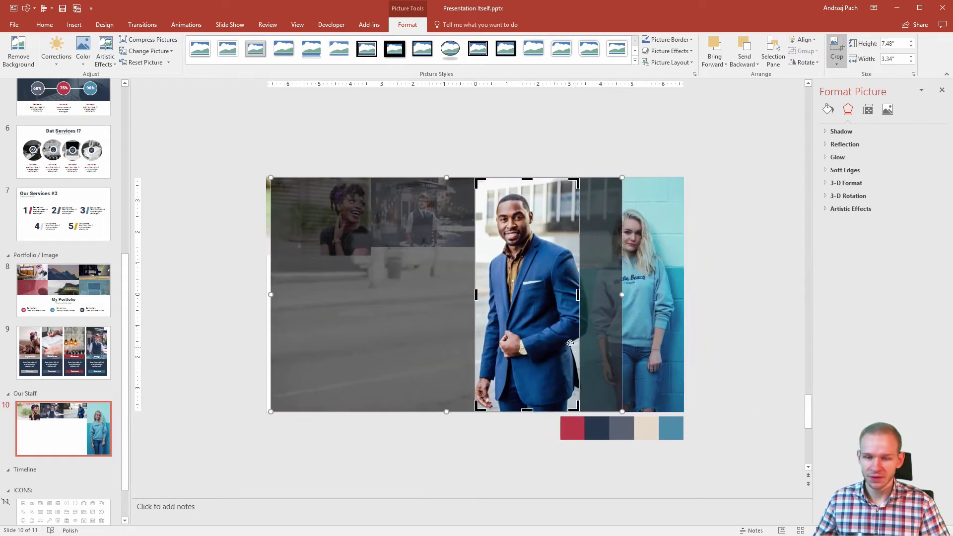
drag(604, 195, 633, 179)
drag(529, 255, 524, 254)
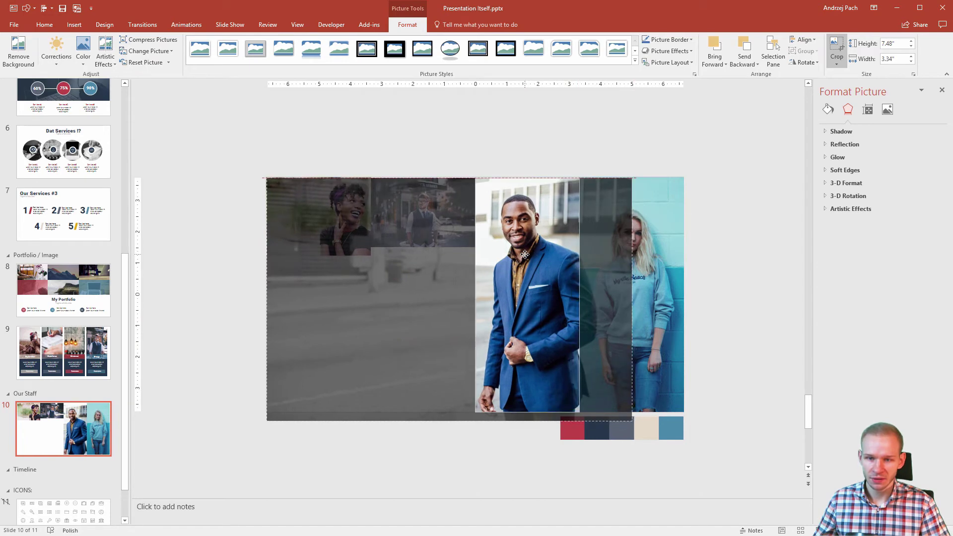
key(Escape)
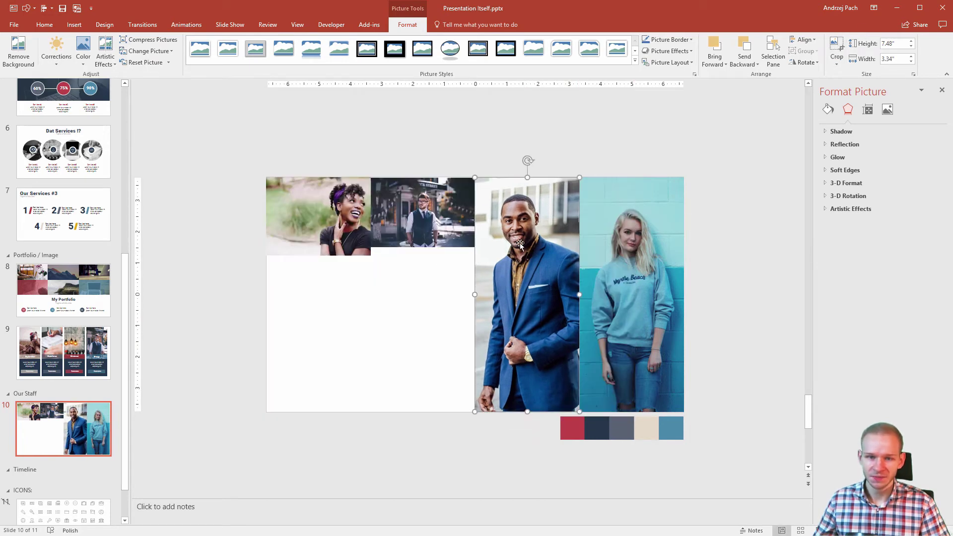
Step: Crop the vest man's street photo to full slide height, enlarging and repositioning the image
click(413, 231)
click(837, 47)
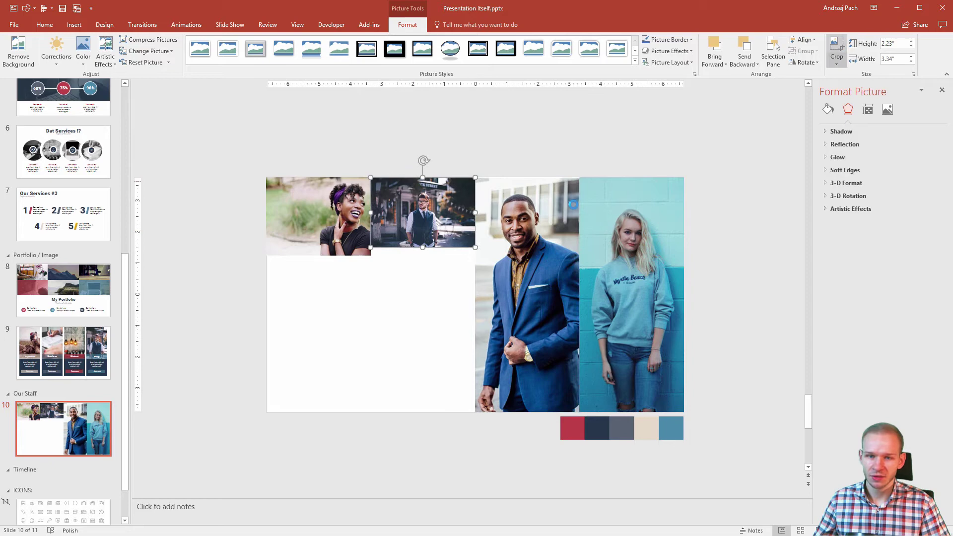
drag(423, 248, 413, 411)
drag(473, 245, 703, 443)
drag(708, 371, 559, 328)
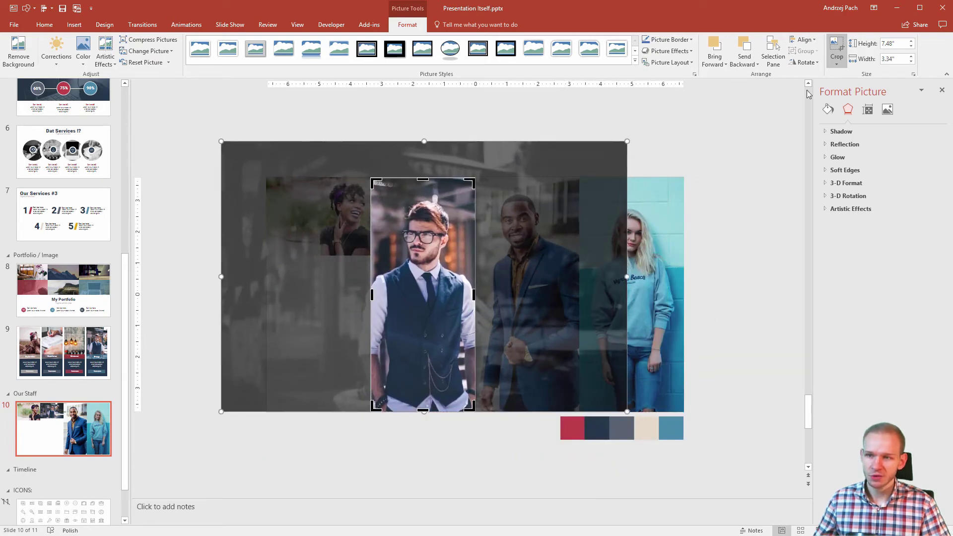
click(353, 209)
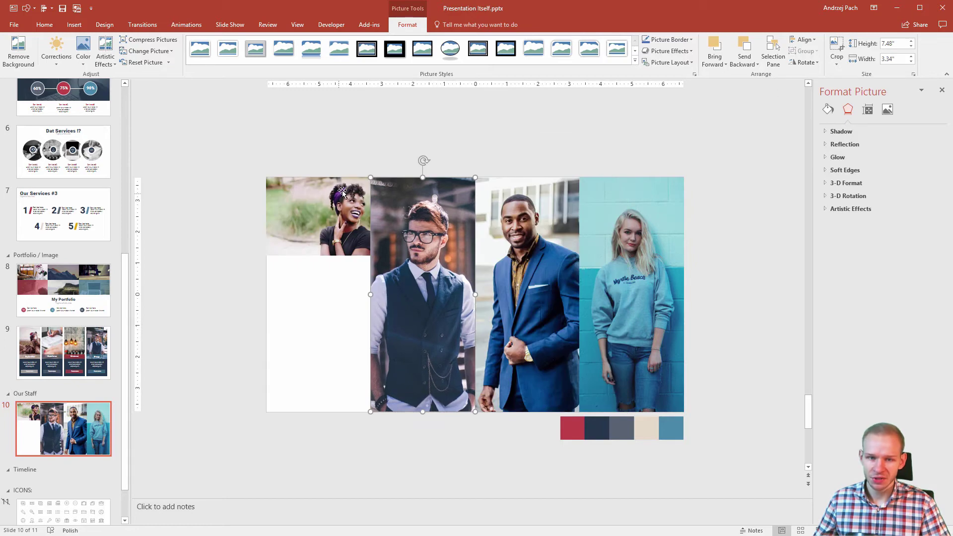
Step: Re-crop the smiling woman's photo to full height with a closer, left-shifted framing
click(358, 227)
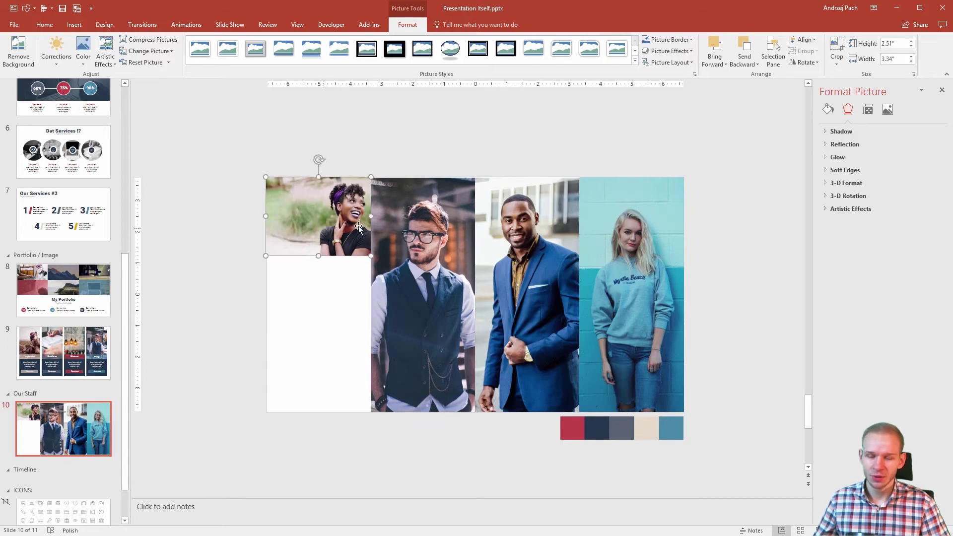
click(836, 46)
drag(318, 256, 304, 412)
scroll(353, 274, down, 5)
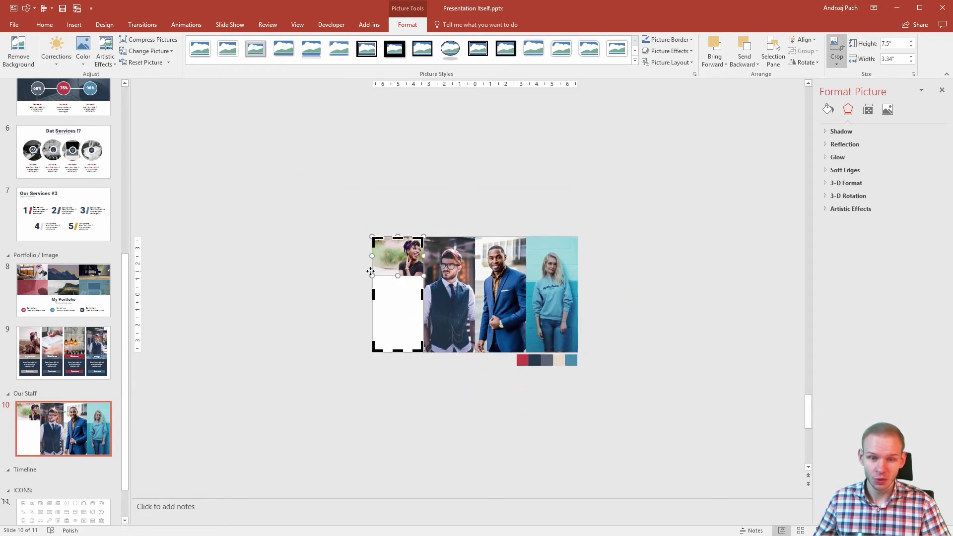
drag(366, 282, 338, 350)
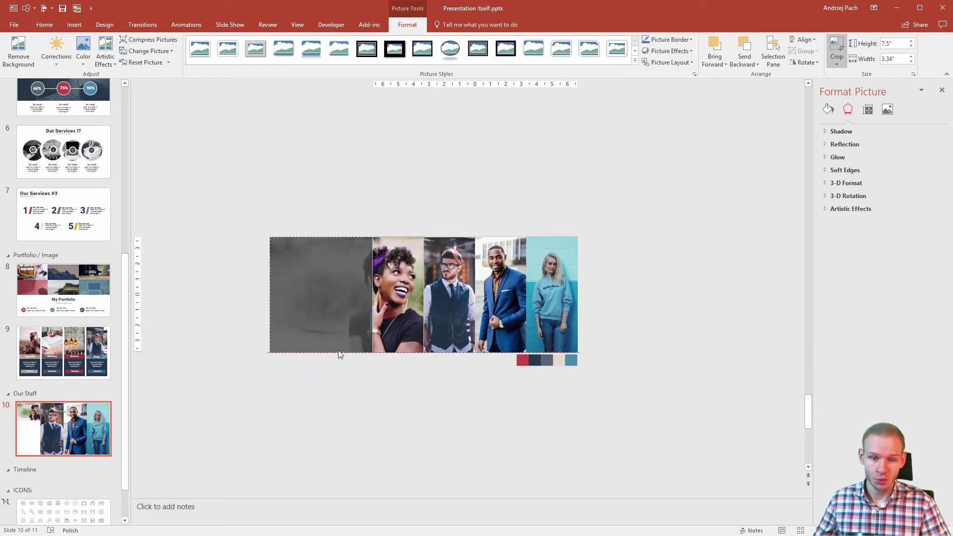
scroll(403, 327, up, 4)
scroll(403, 327, up, 1)
drag(277, 332, 235, 338)
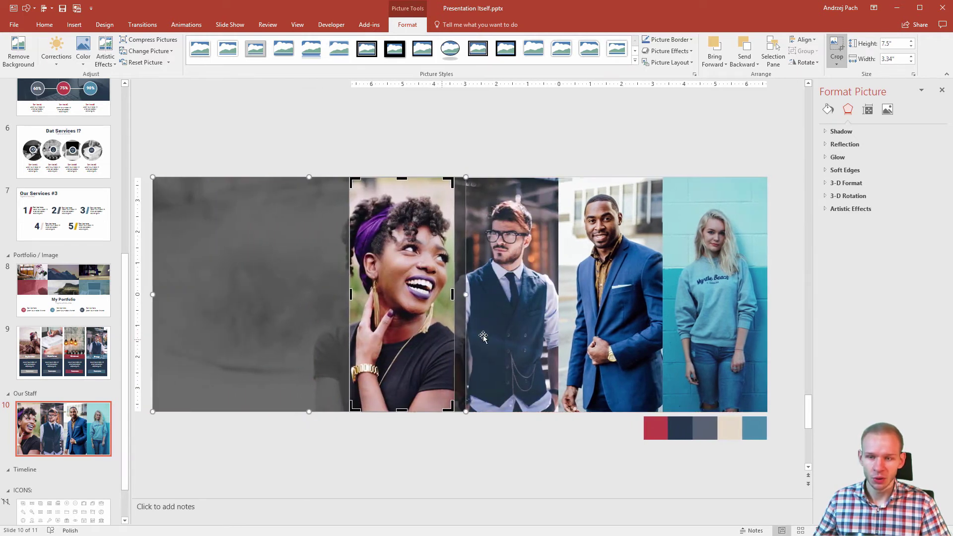
click(837, 50)
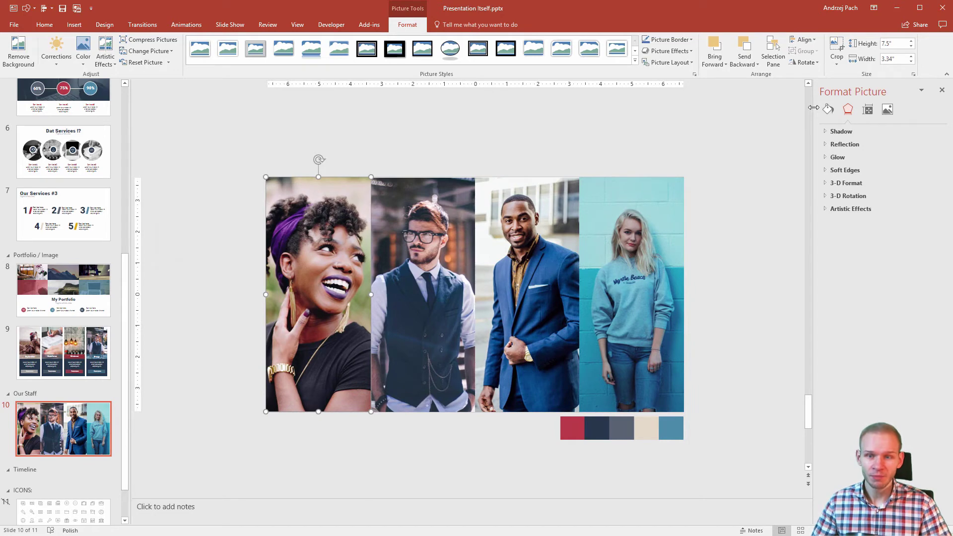
Step: Bring the red Existence label shape from slide 9 onto the staff slide under the first photo
click(751, 239)
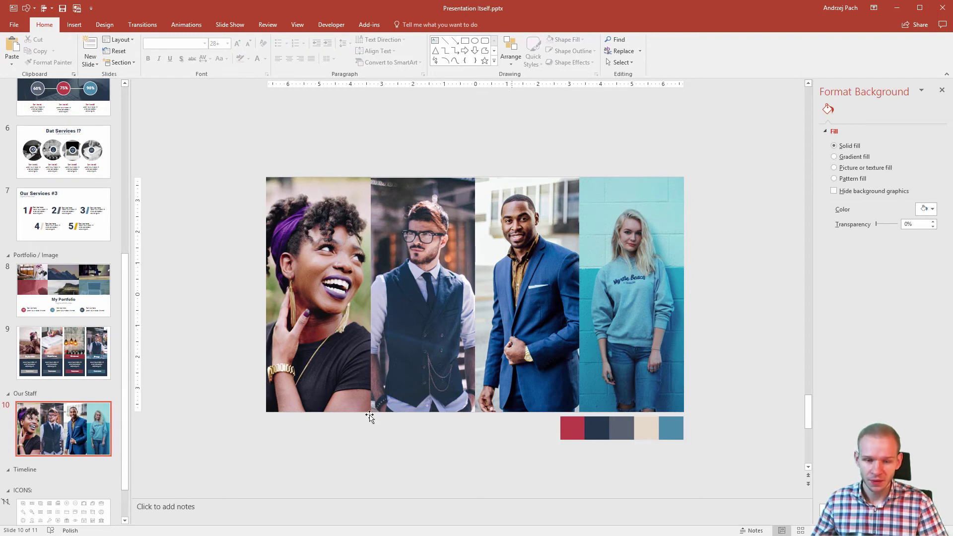
key(alt)
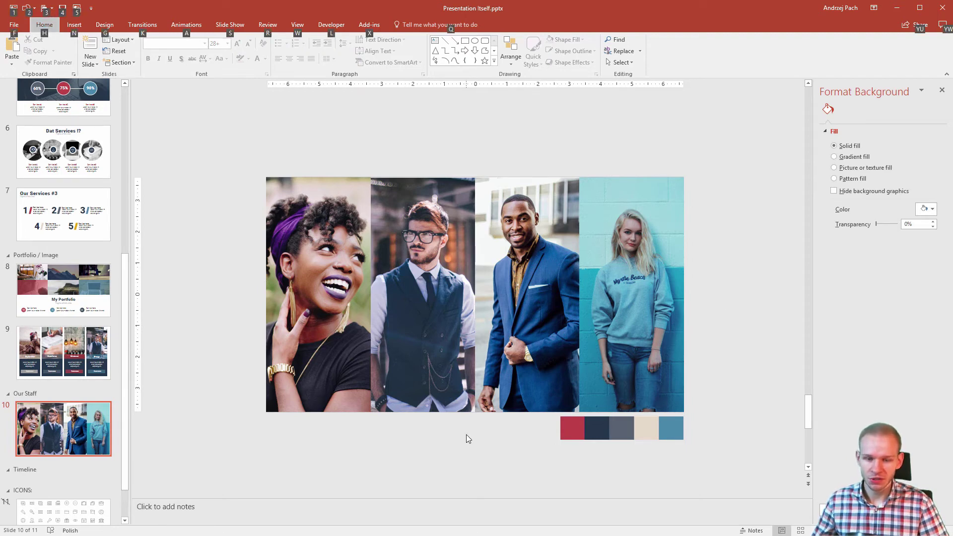
key(2)
key(Escape)
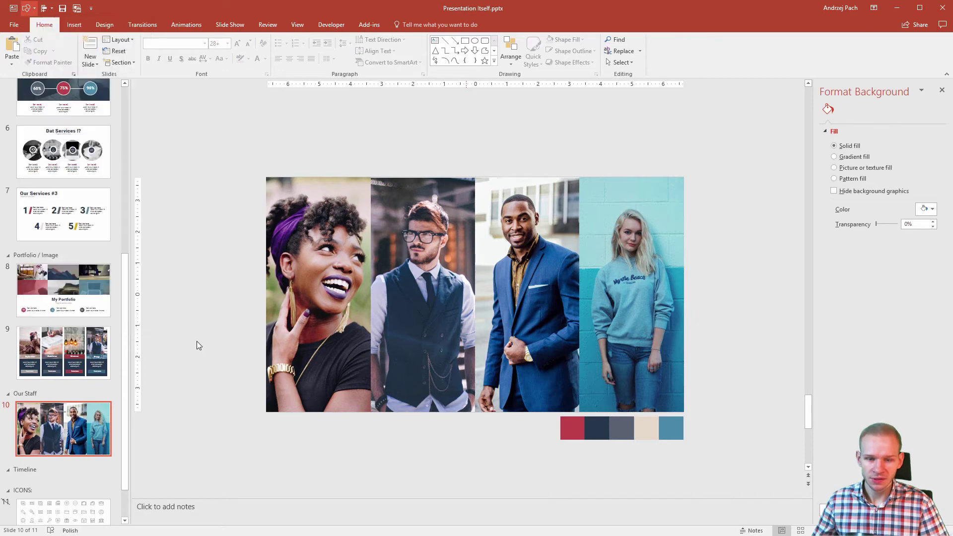
click(81, 346)
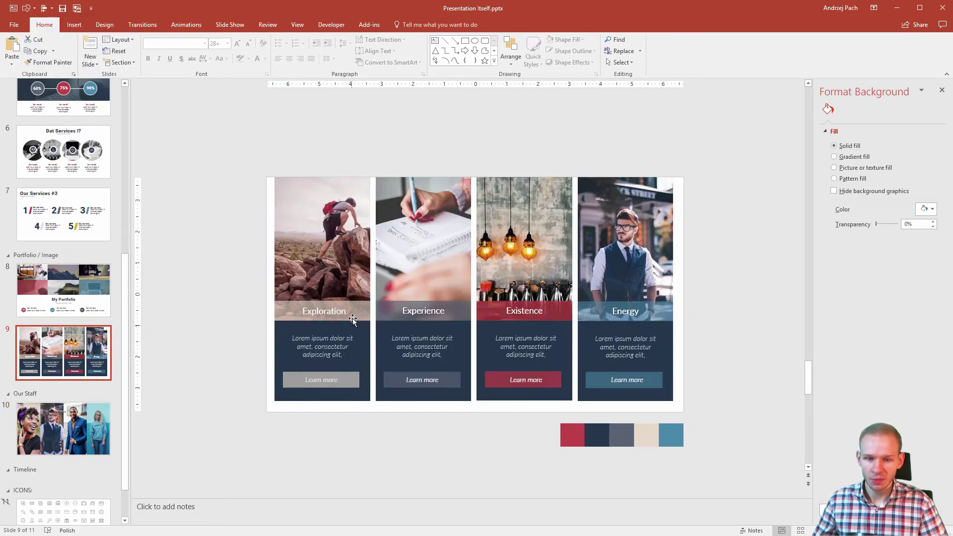
click(480, 308)
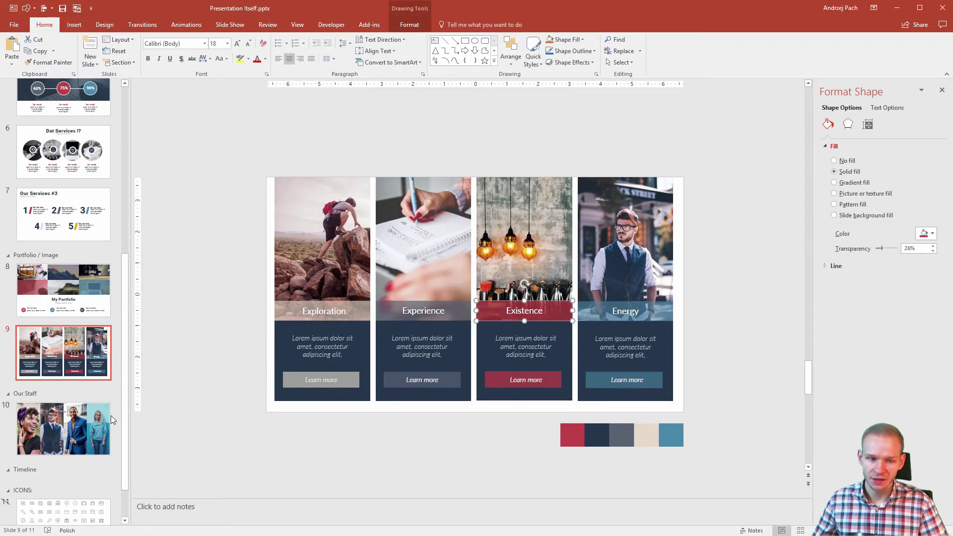
scroll(253, 423, down, 1)
key(ctrl+v)
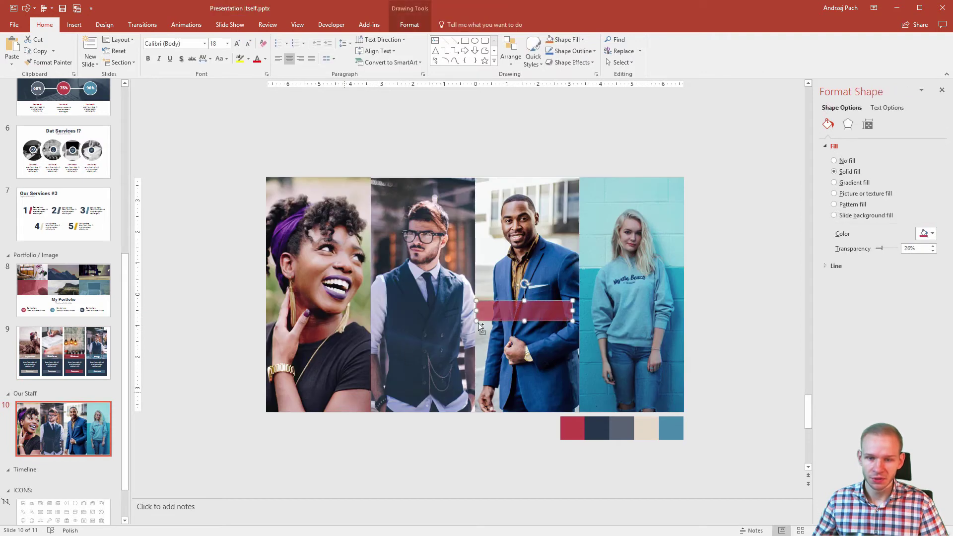
drag(478, 323, 275, 390)
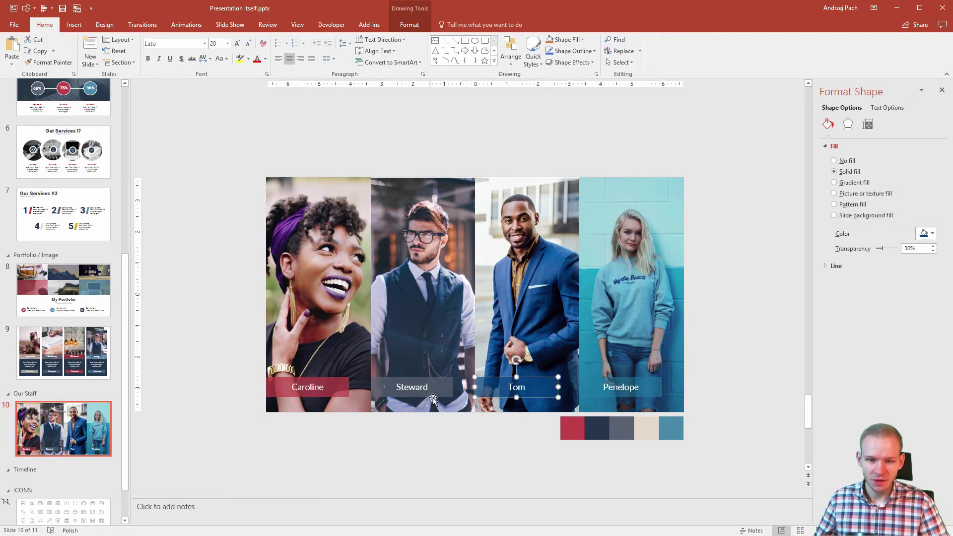
Step: Fill the Steward label with the dark navy sampled from his vest
click(437, 392)
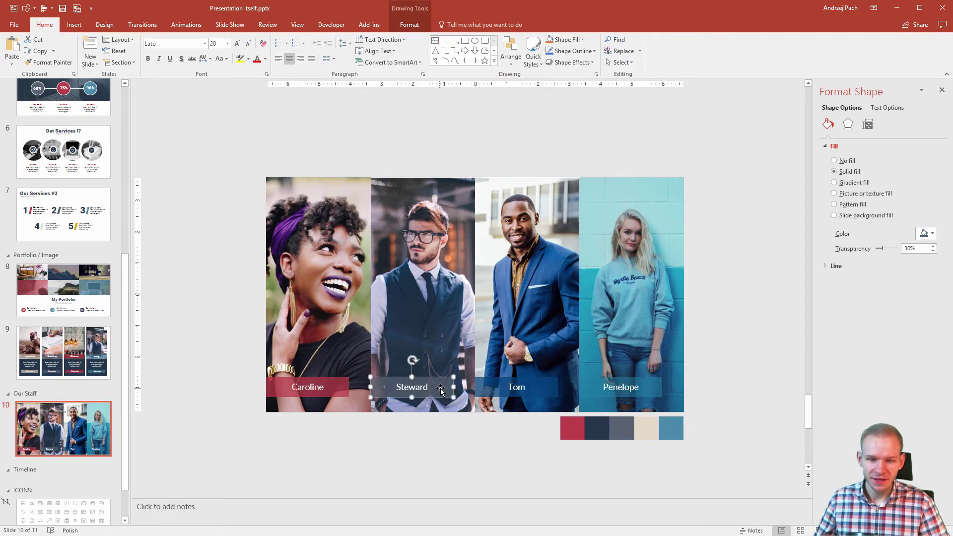
click(926, 233)
click(928, 350)
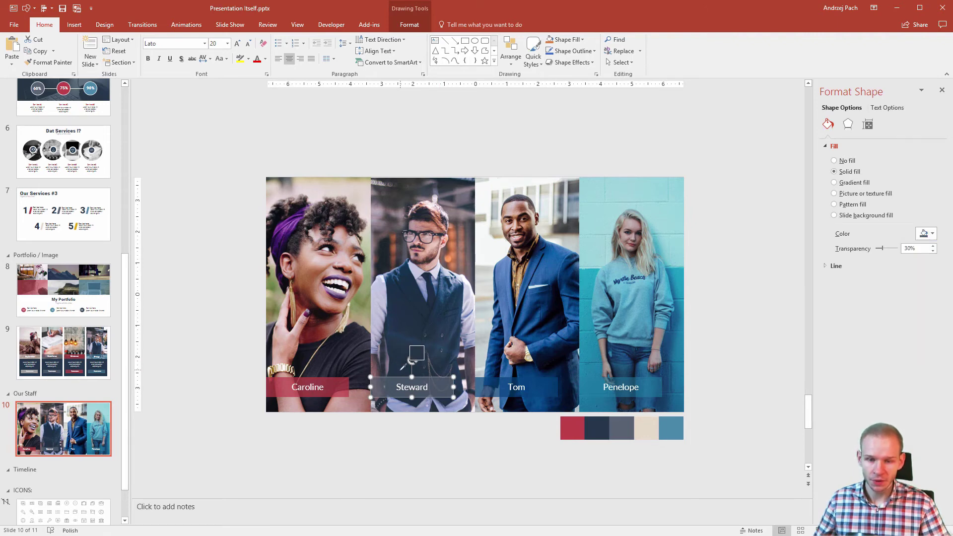
click(396, 371)
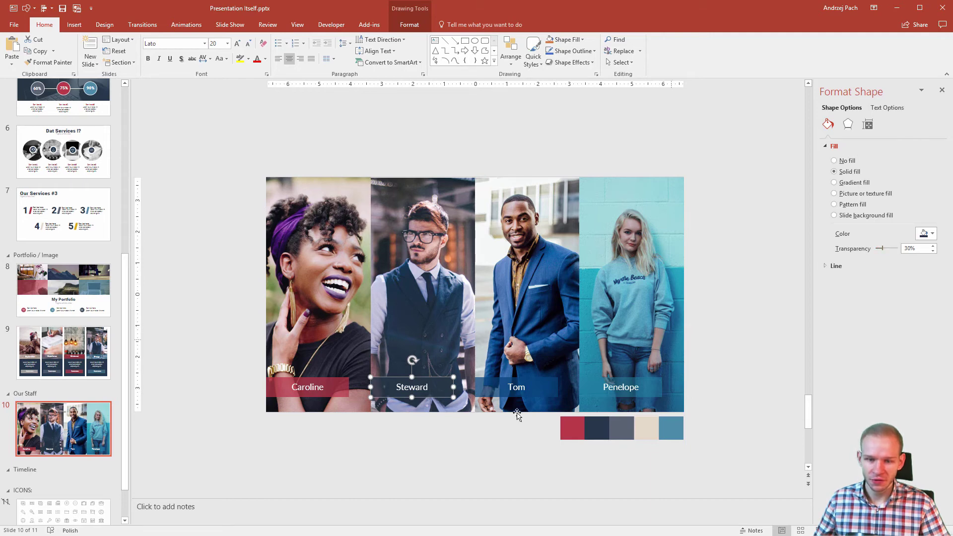
Step: Fill Caroline's label with the black sampled from her shirt at about 30% transparency
click(334, 388)
click(932, 233)
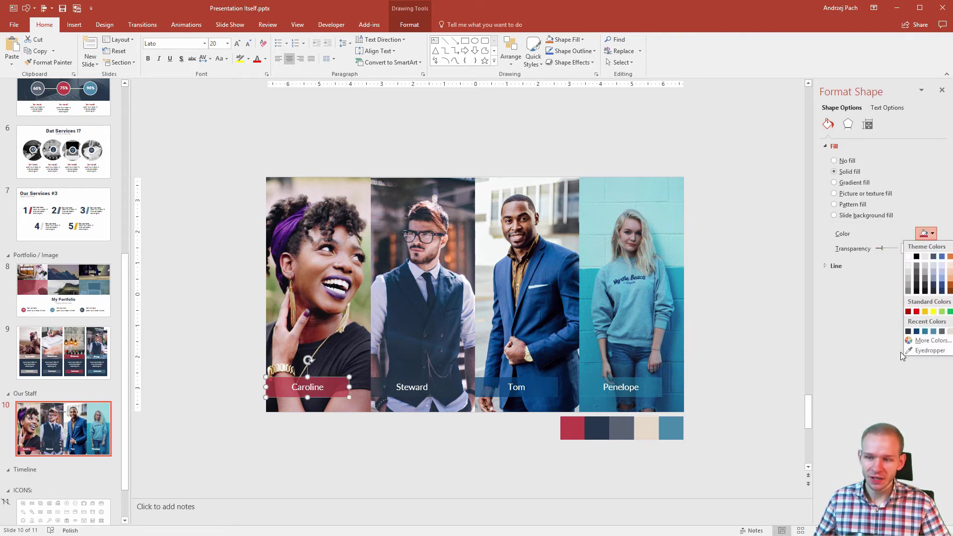
click(928, 351)
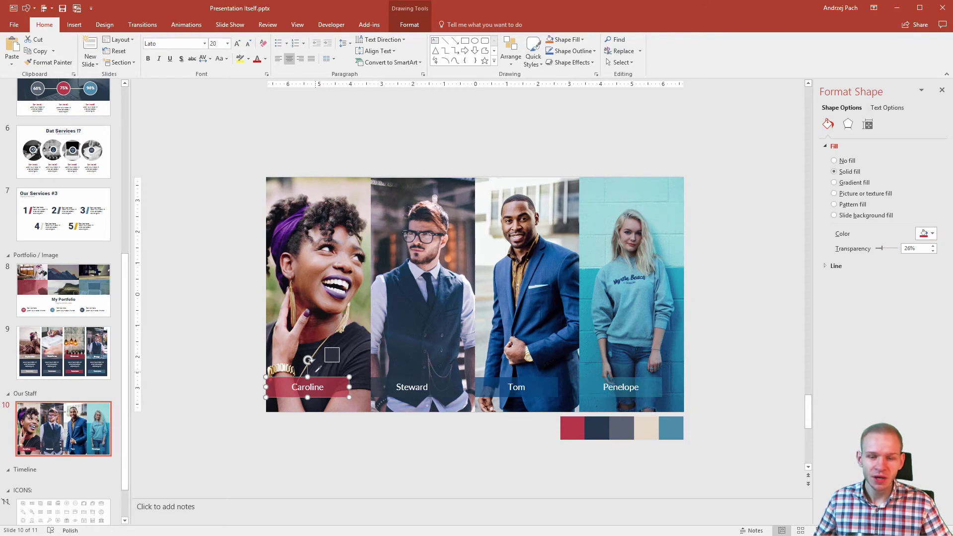
click(318, 368)
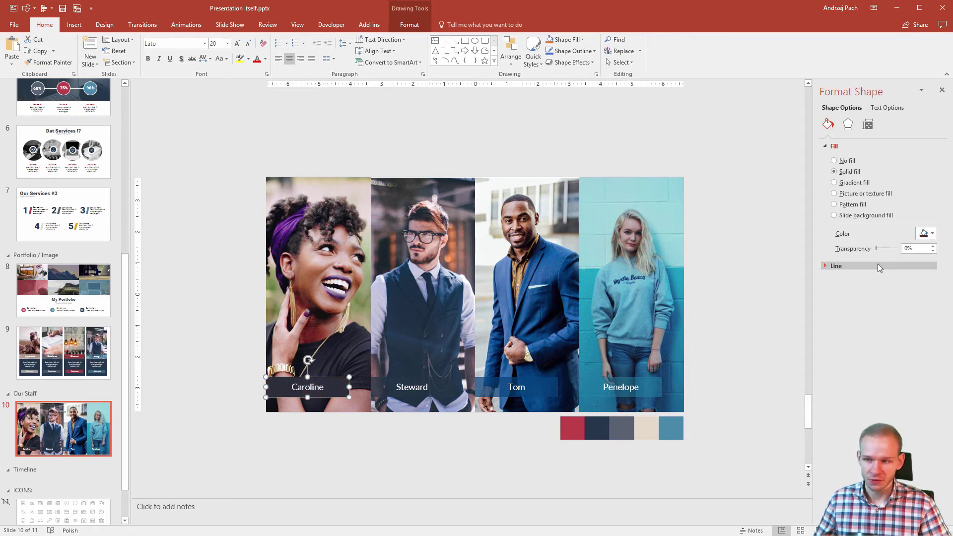
drag(876, 249, 883, 249)
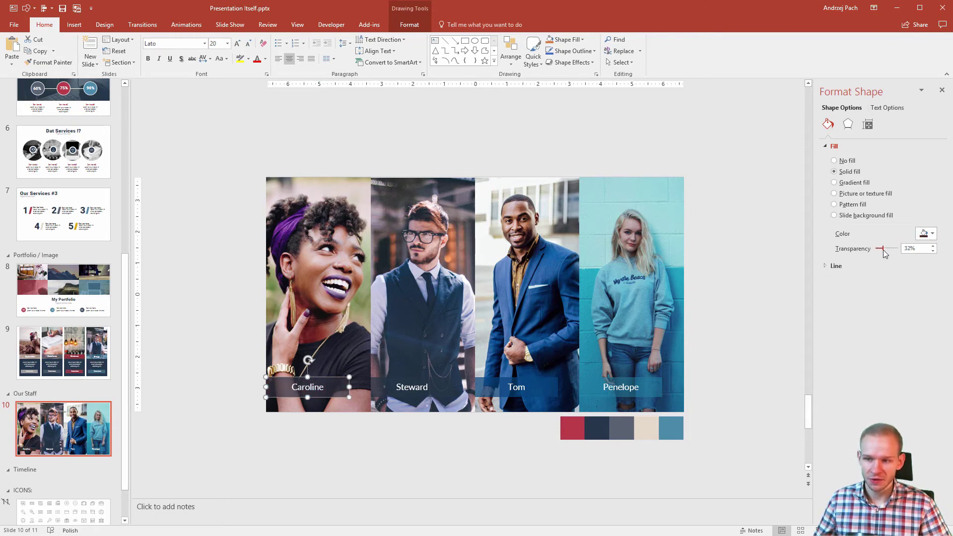
click(726, 336)
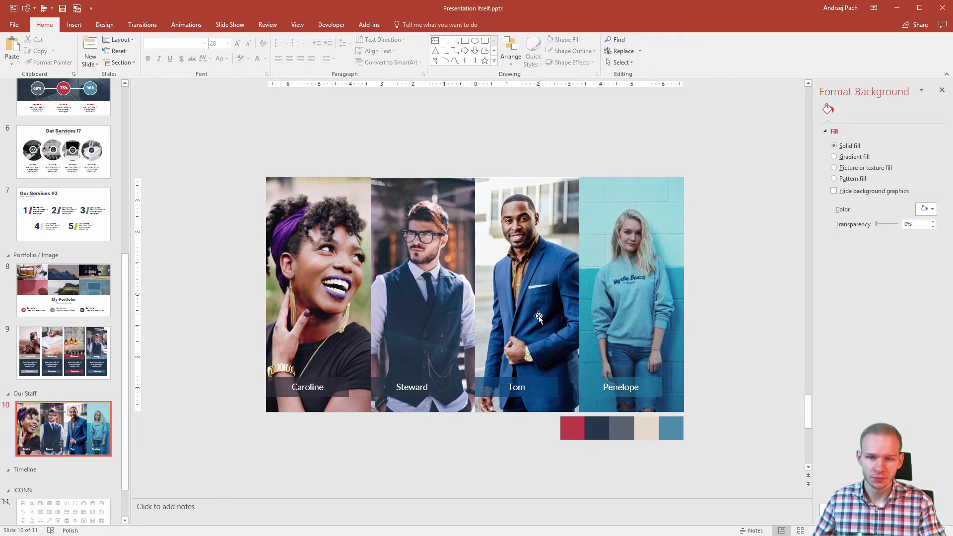
Step: Copy the gradient overlay from the My Portfolio slide and stretch it over Caroline's full column
click(78, 284)
click(492, 232)
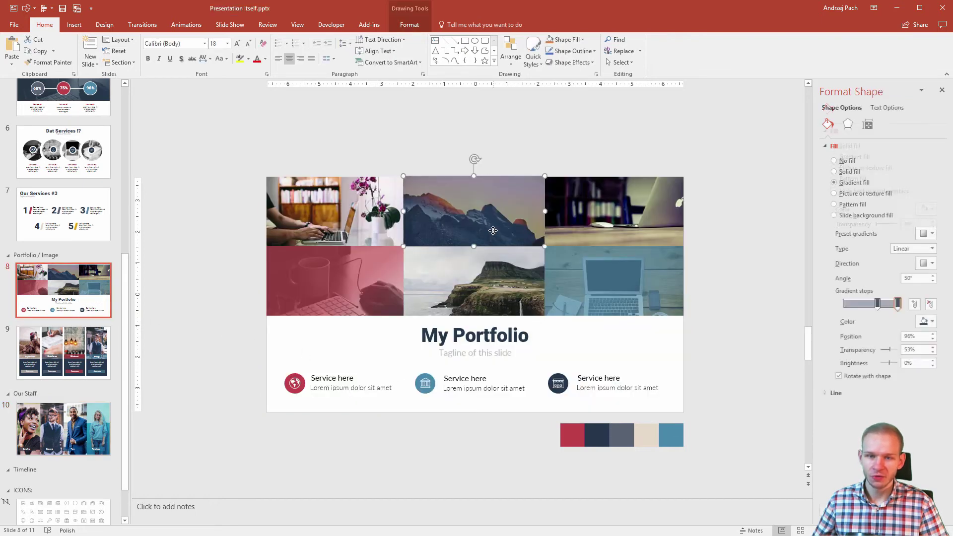
click(89, 439)
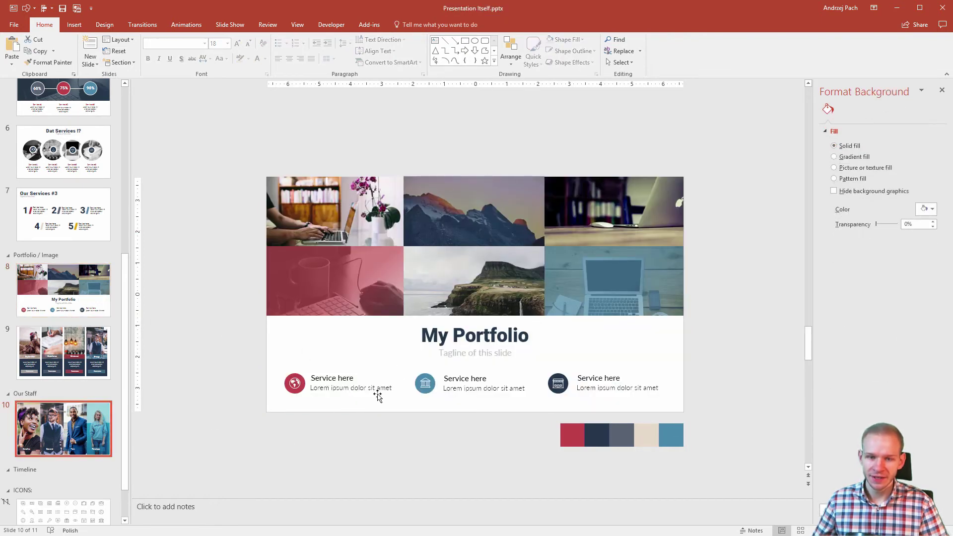
click(449, 225)
drag(450, 226, 312, 226)
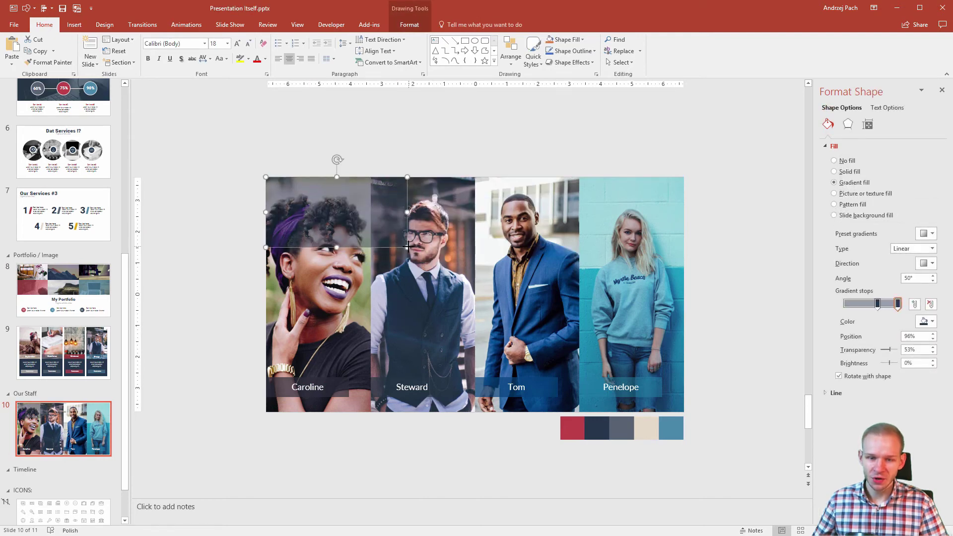
drag(407, 247, 371, 412)
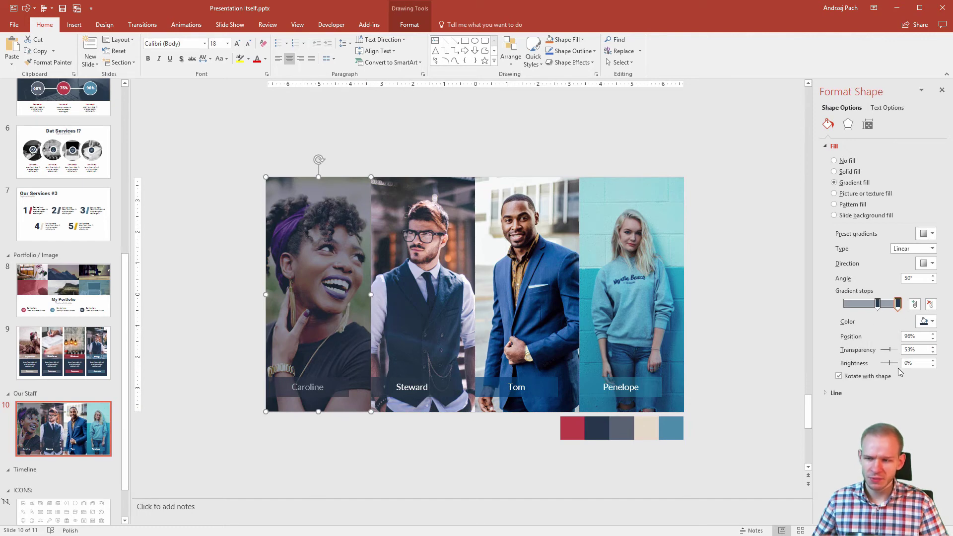
Step: Adjust the overlay's gradient stop transparency to make it darker and more opaque
drag(888, 350, 889, 352)
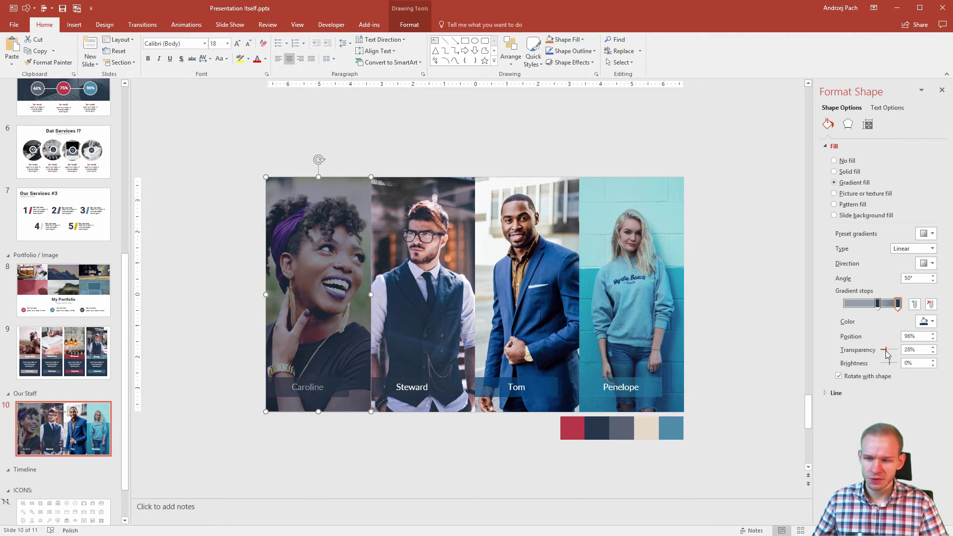
click(878, 303)
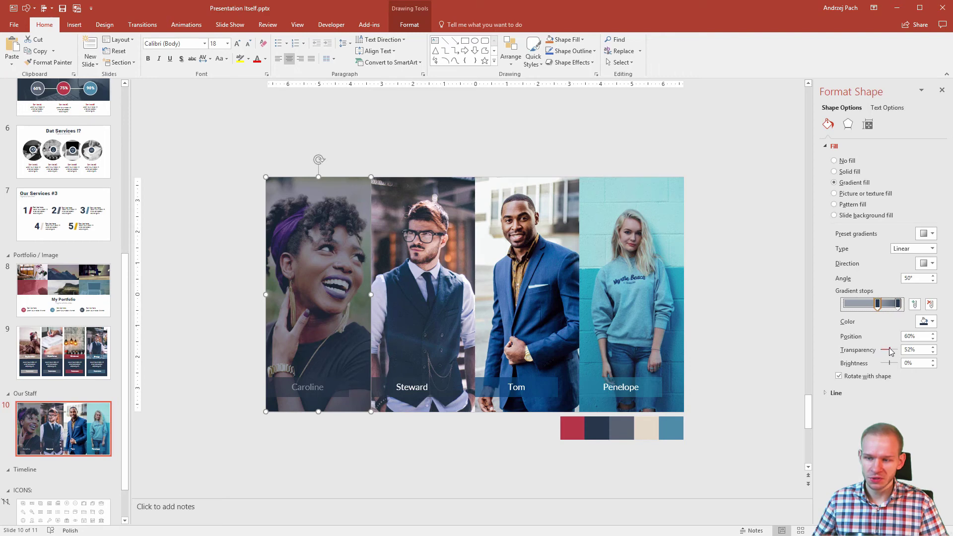
drag(889, 350, 882, 353)
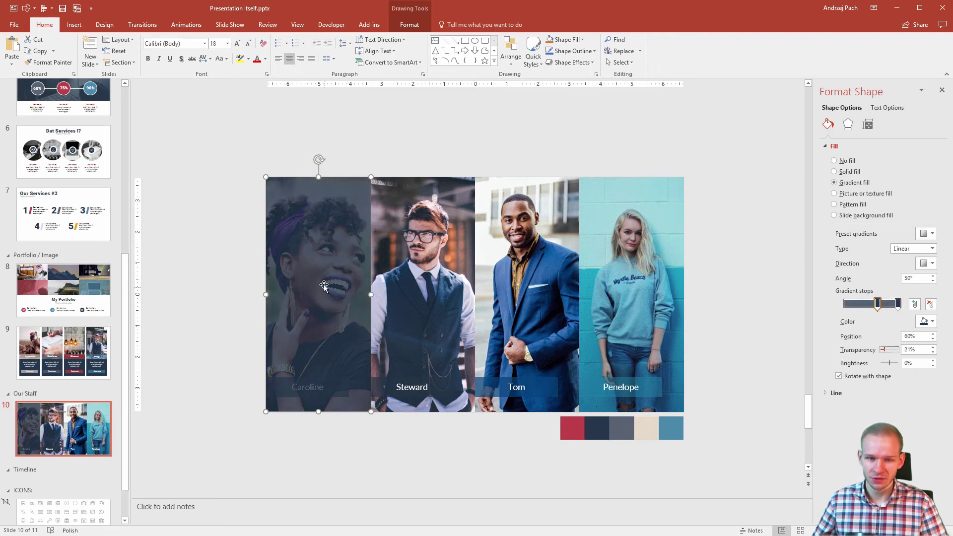
click(453, 449)
Step: Ctrl-drag copies of the overlay onto Steward's, Tom's and Penelope's columns
click(287, 261)
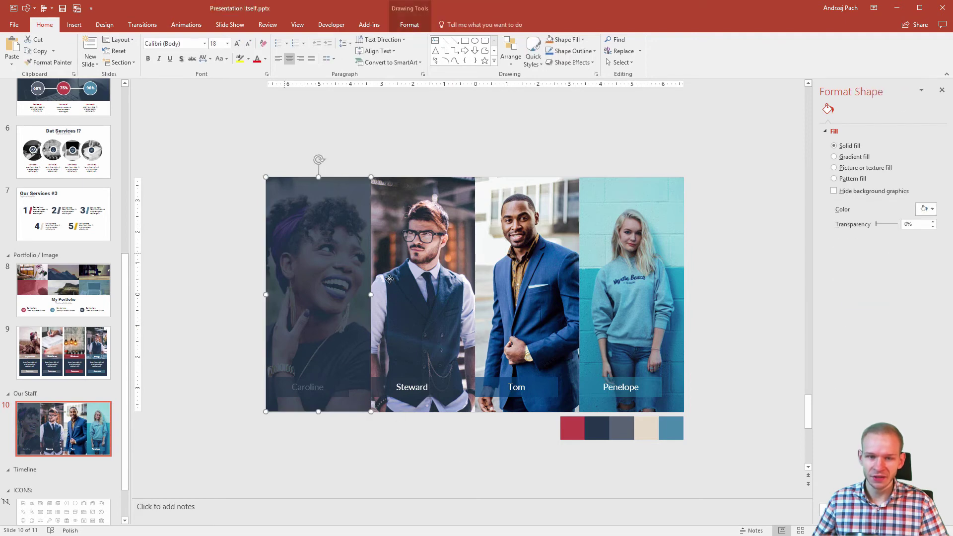
drag(314, 249, 504, 278)
drag(422, 270, 617, 272)
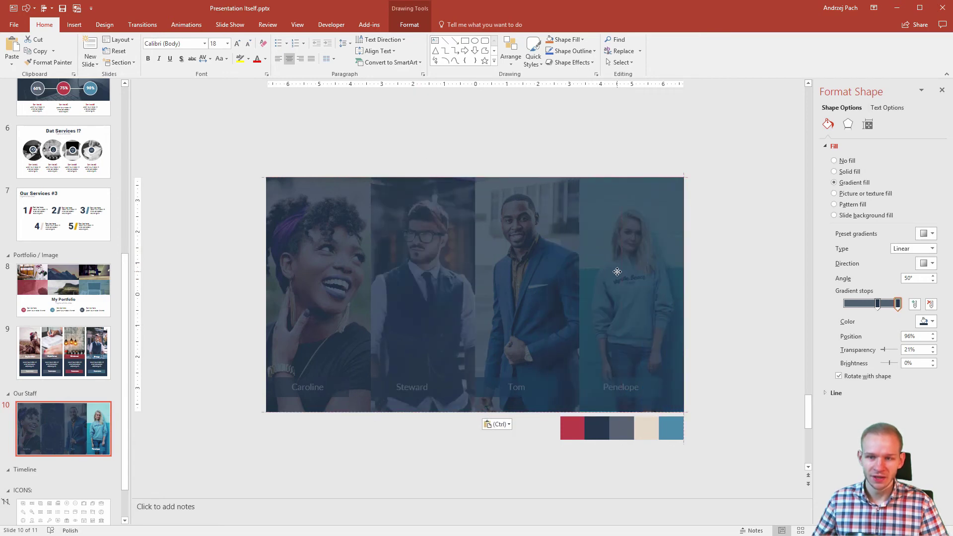
click(750, 336)
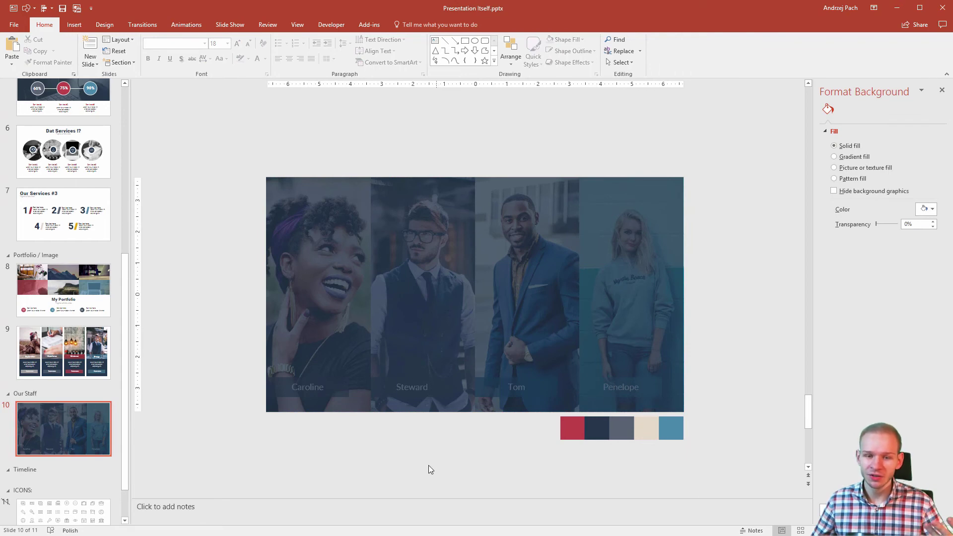
Step: Give Caroline's overlay a Fade exit effect followed by a Fade entrance effect
click(309, 283)
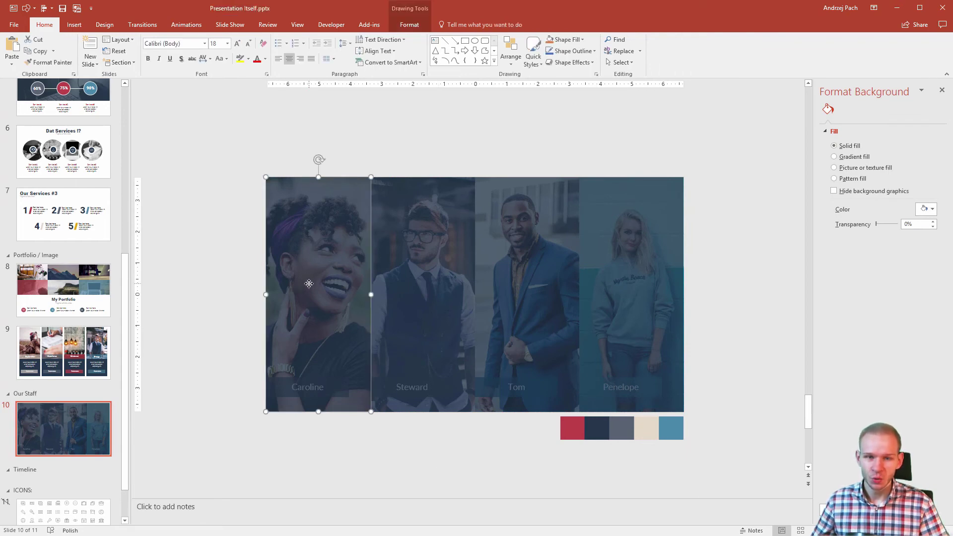
click(193, 25)
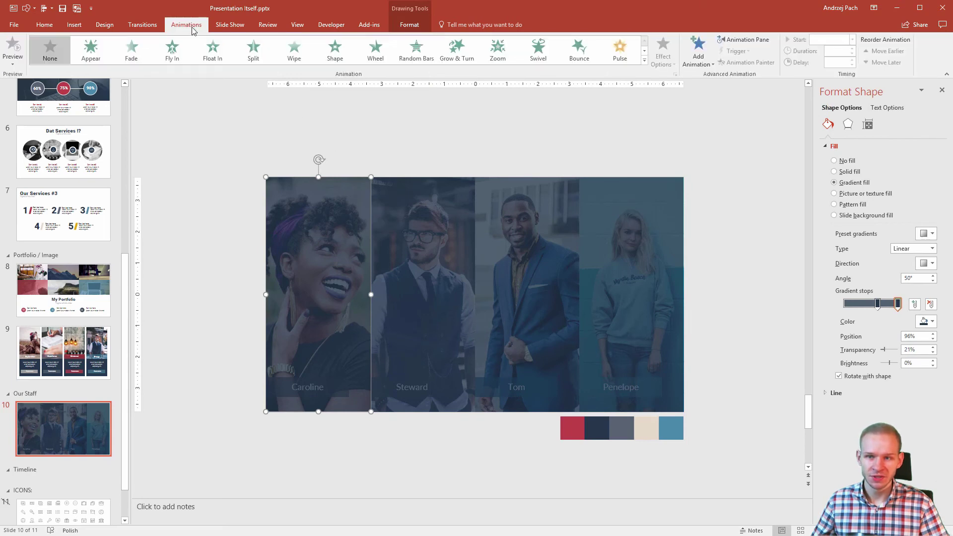
click(698, 52)
click(742, 305)
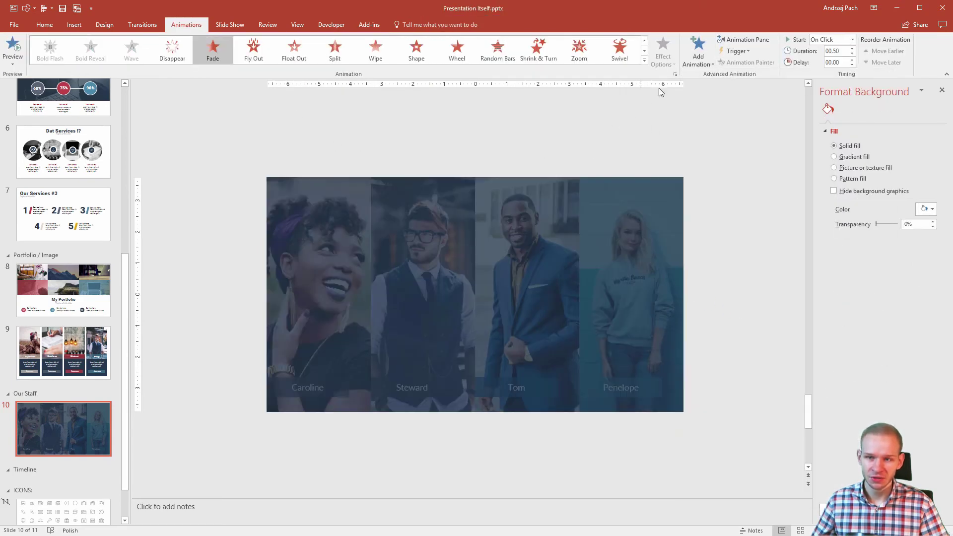
click(698, 52)
click(739, 103)
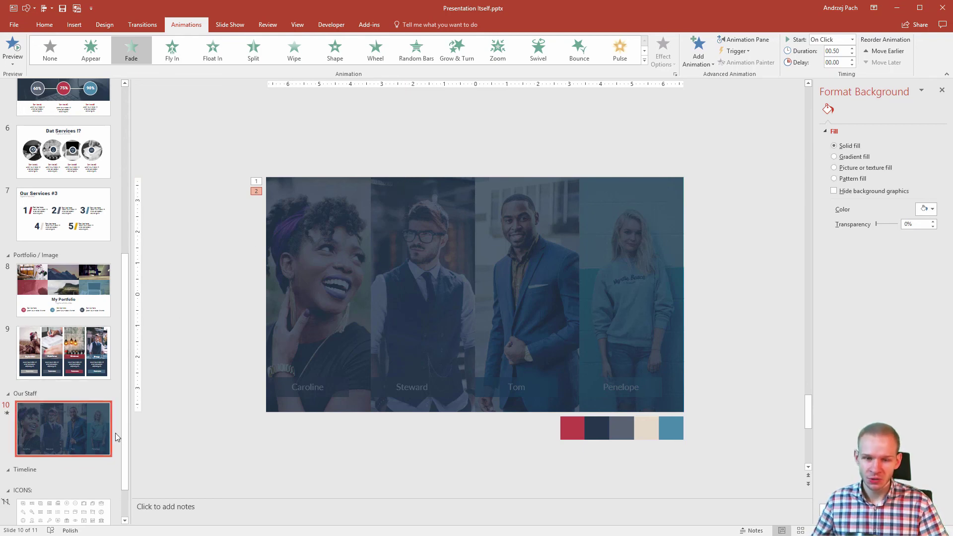
scroll(108, 384, down, 2)
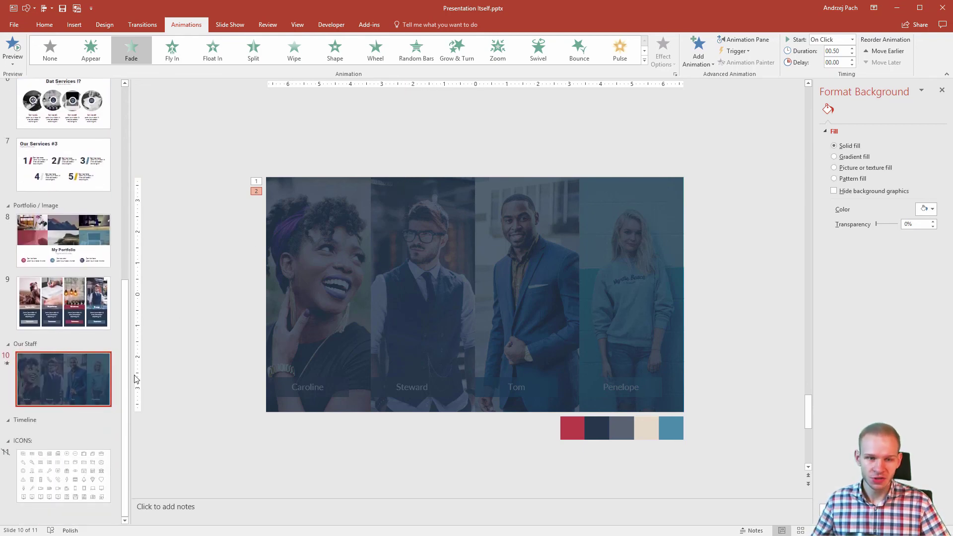